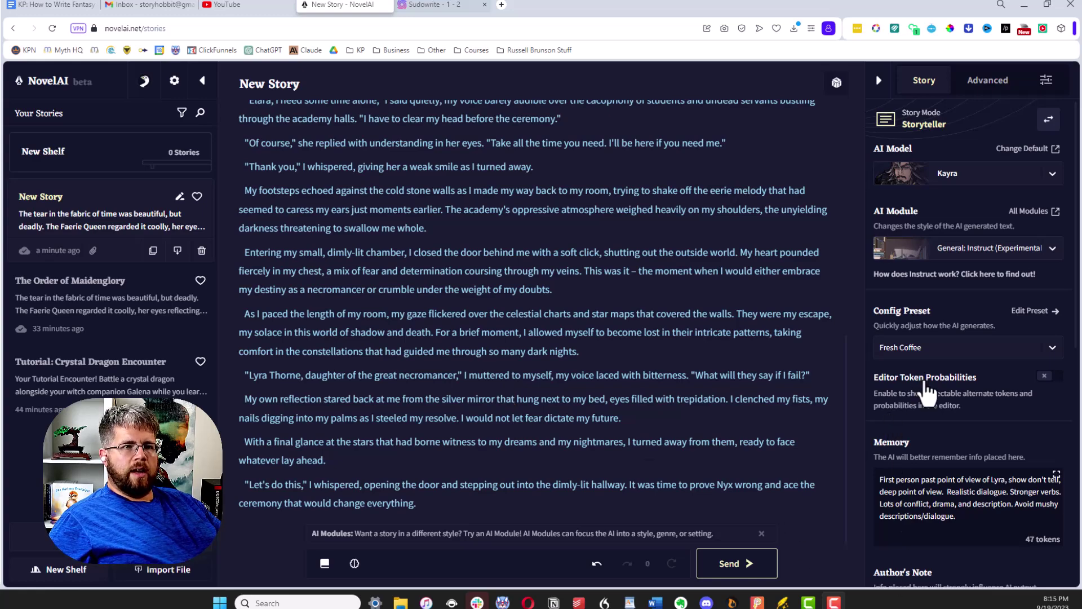
Step: Examine the Memory instructions, the Author's Note and the story passage ending with Lyra stepping into the hallway
{"action": "scroll", "coordinate": [930, 439], "scroll_direction": "down", "scroll_amount": 3}
{"action": "scroll", "coordinate": [929, 431], "scroll_direction": "down", "scroll_amount": 1}
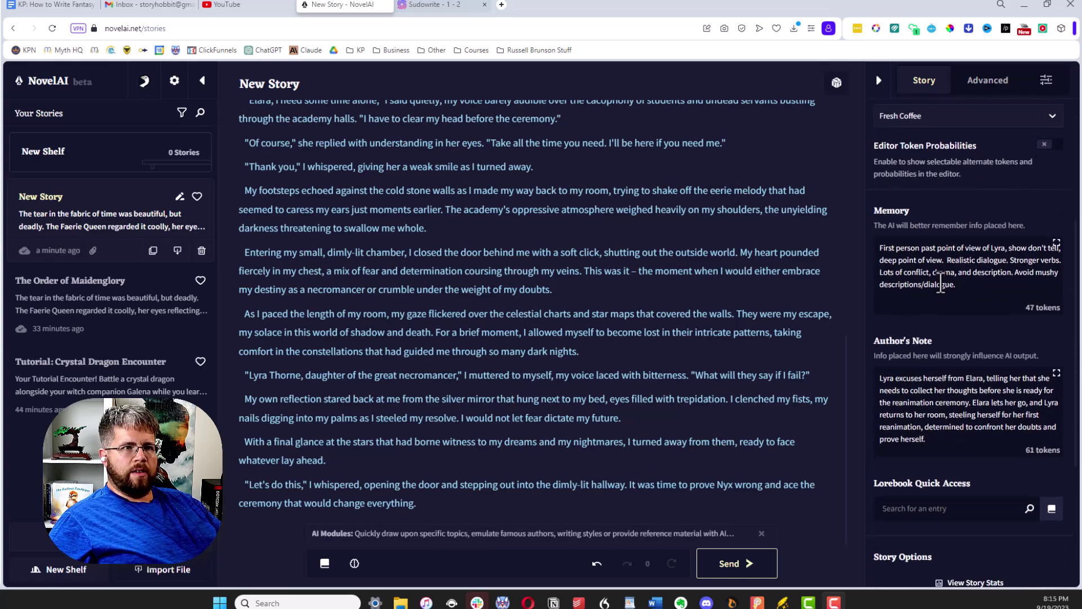
{"action": "left_click_drag", "start_coordinate": [942, 283], "coordinate": [876, 243]}
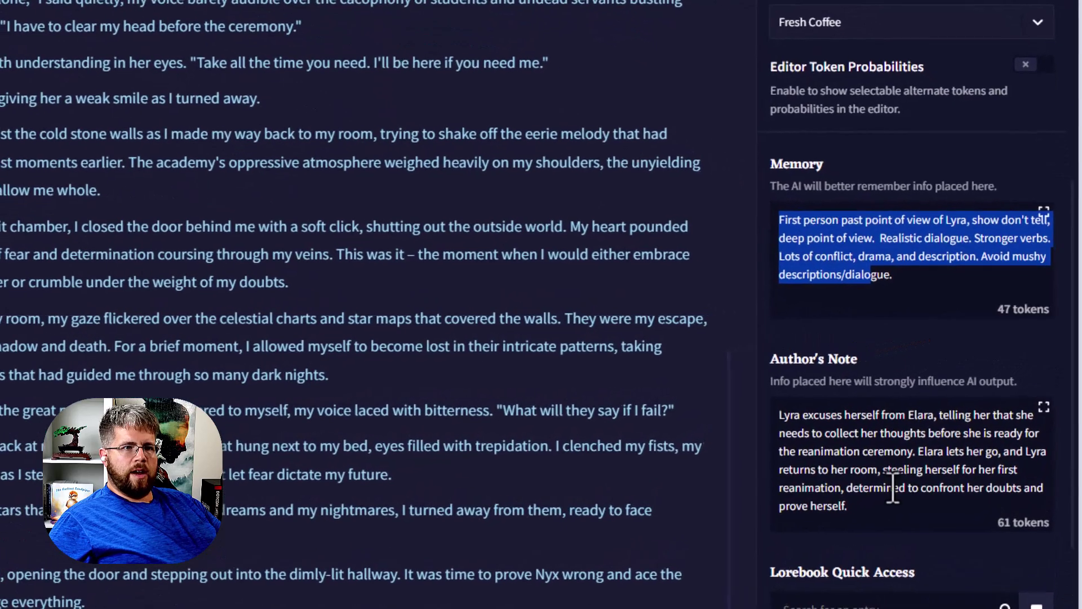
{"action": "left_click_drag", "start_coordinate": [893, 488], "coordinate": [778, 412]}
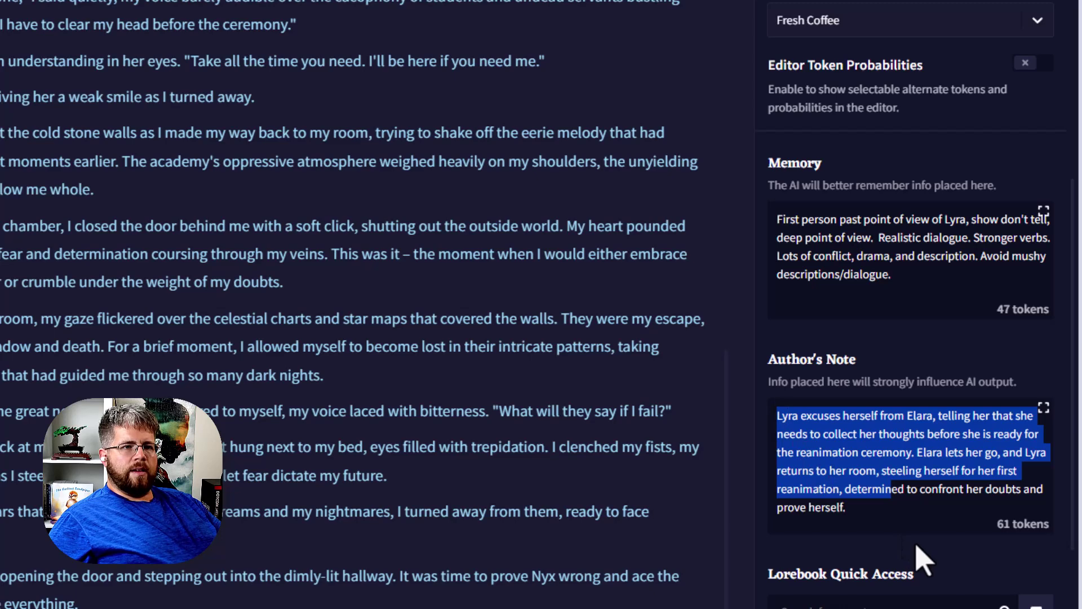
{"action": "left_click", "coordinate": [877, 526]}
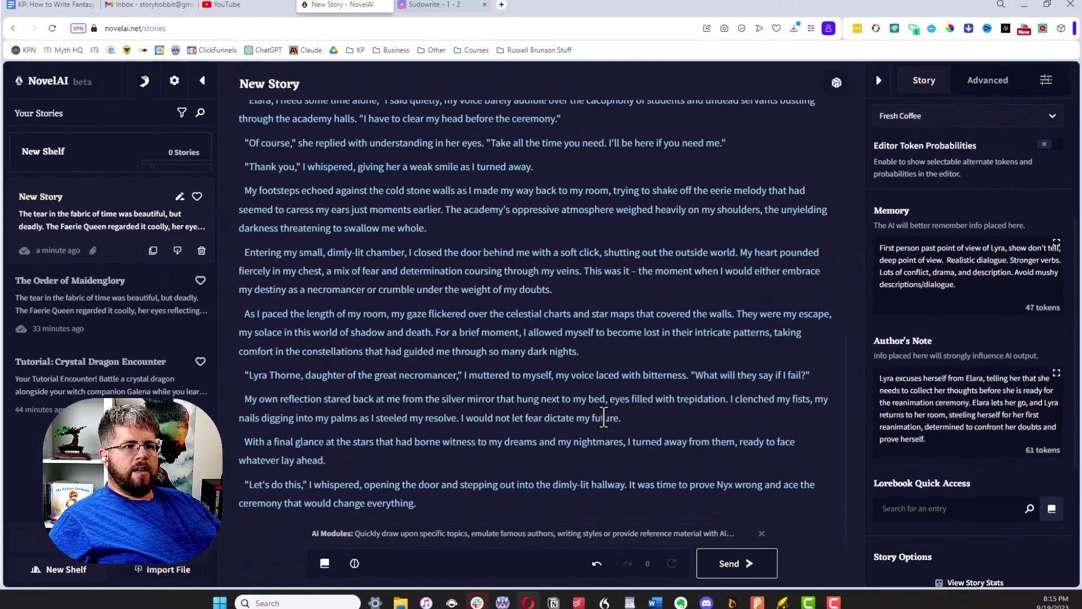
{"action": "left_click_drag", "start_coordinate": [430, 504], "coordinate": [249, 167]}
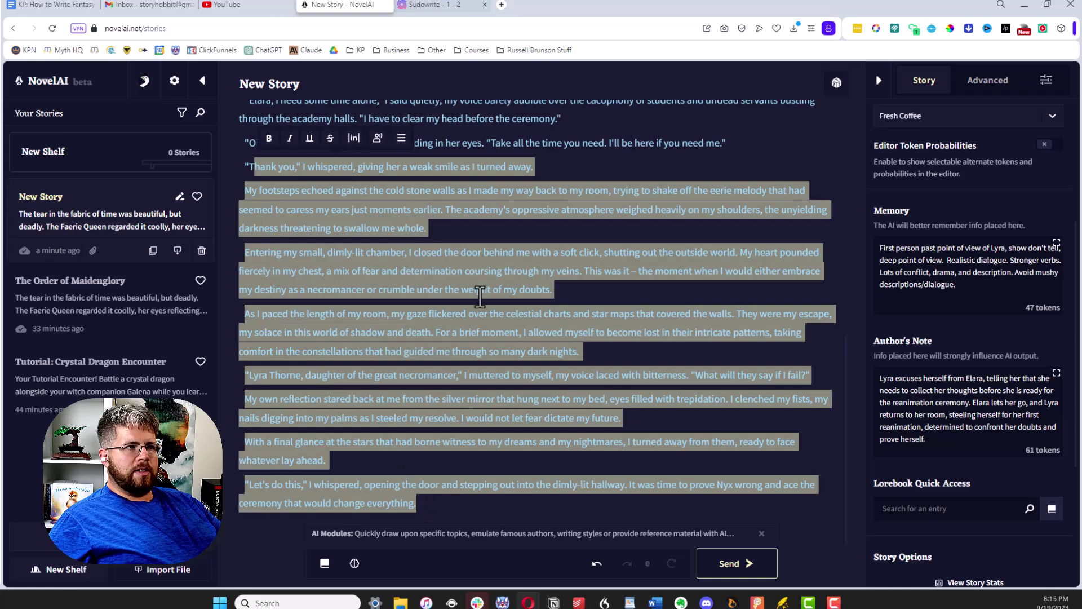
{"action": "left_click", "coordinate": [482, 289]}
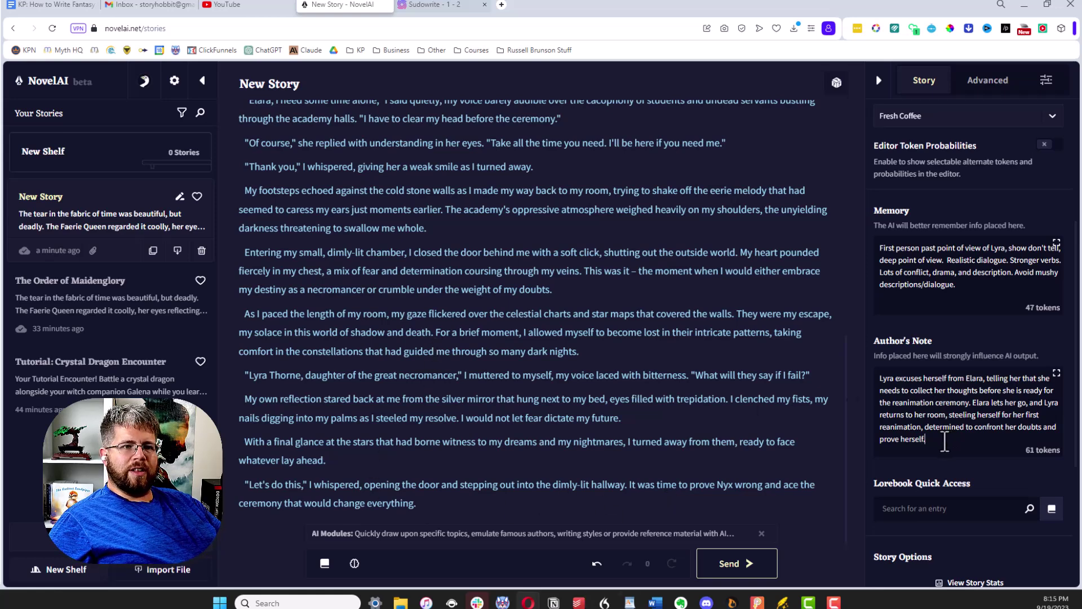
{"action": "left_click_drag", "start_coordinate": [945, 441], "coordinate": [878, 379]}
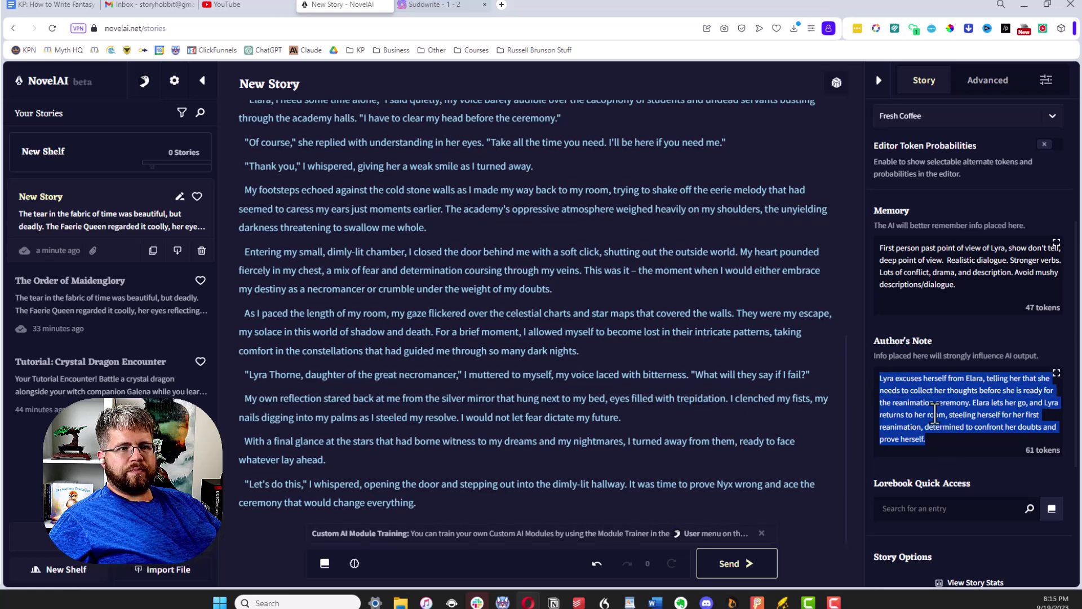
{"action": "left_click", "coordinate": [935, 414]}
{"action": "left_click_drag", "start_coordinate": [944, 440], "coordinate": [860, 384]}
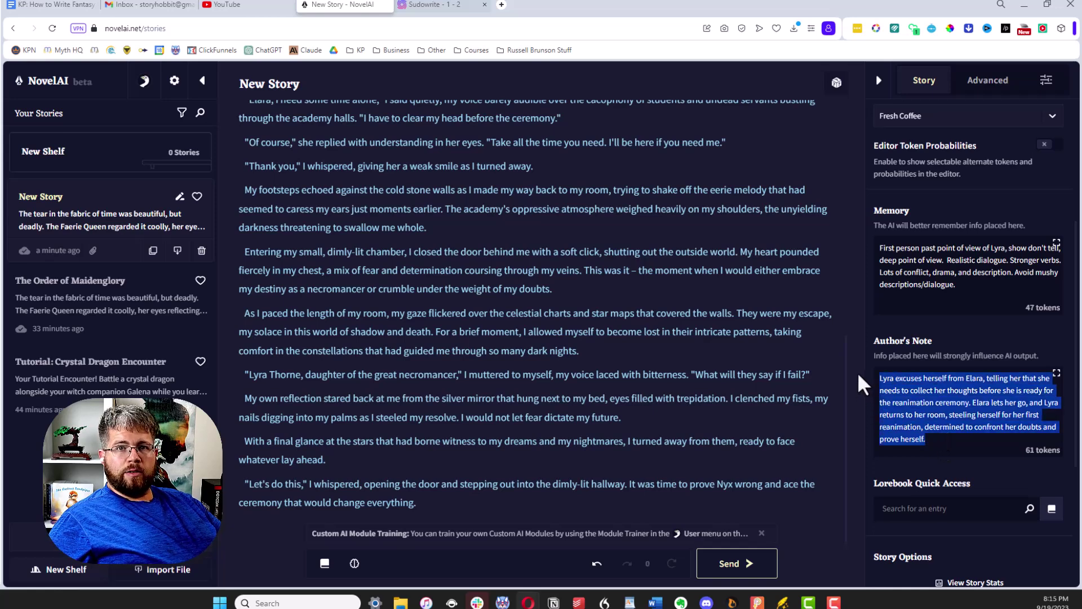
{"action": "left_click", "coordinate": [926, 417]}
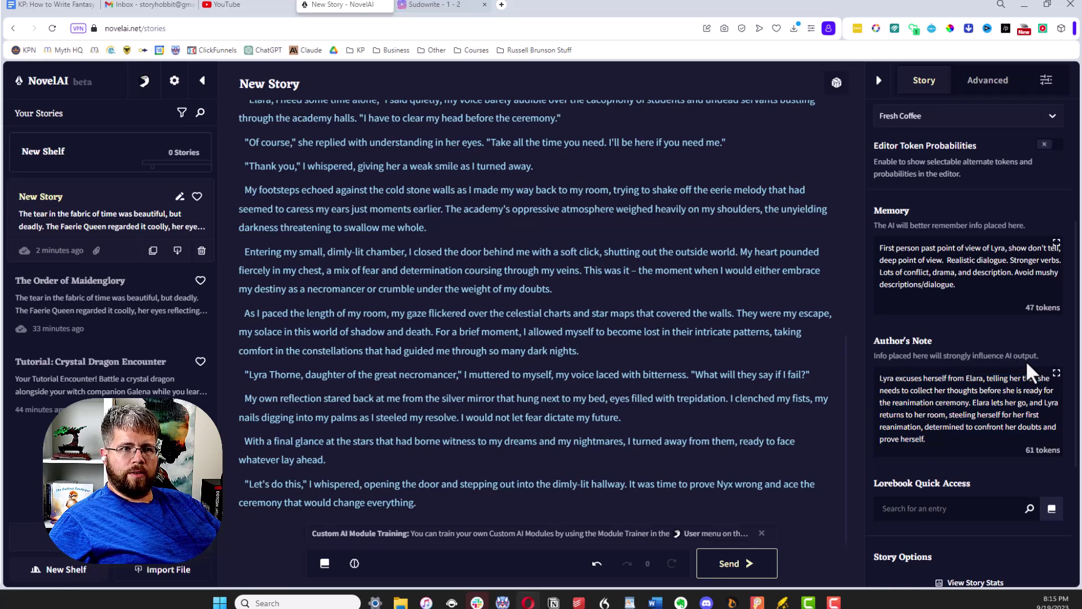
{"action": "scroll", "coordinate": [925, 419], "scroll_direction": "up", "scroll_amount": 2}
{"action": "left_click_drag", "start_coordinate": [964, 363], "coordinate": [868, 338]}
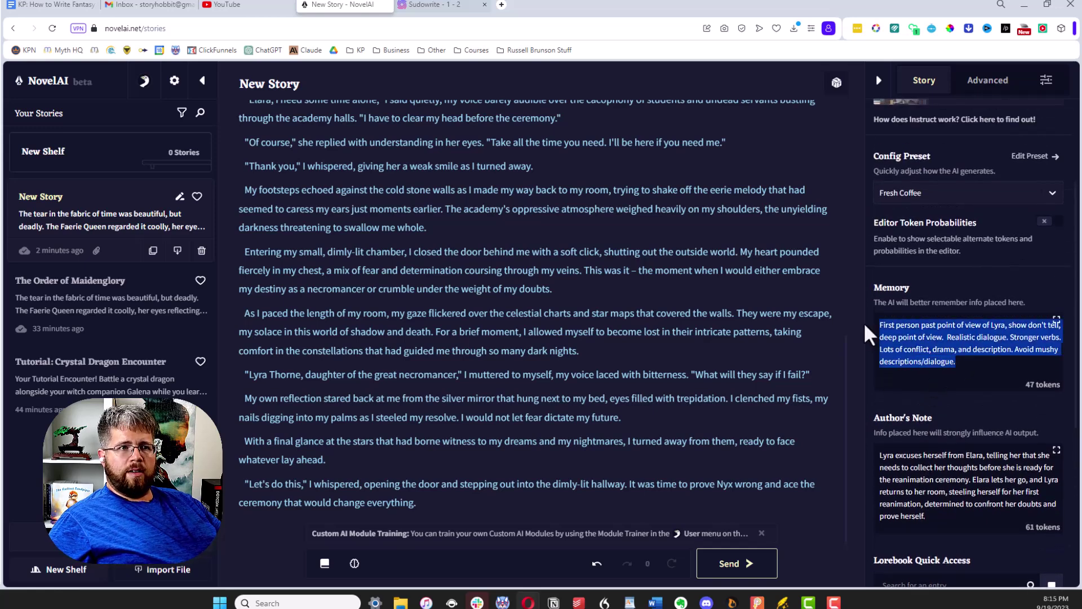
{"action": "left_click", "coordinate": [984, 347]}
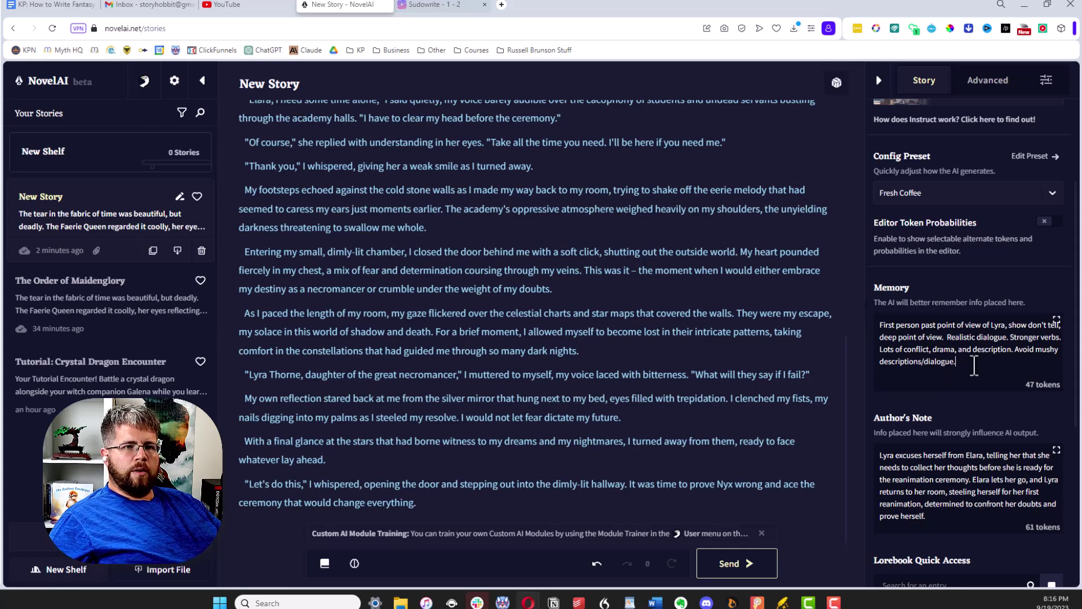
{"action": "left_click_drag", "start_coordinate": [976, 367], "coordinate": [874, 322]}
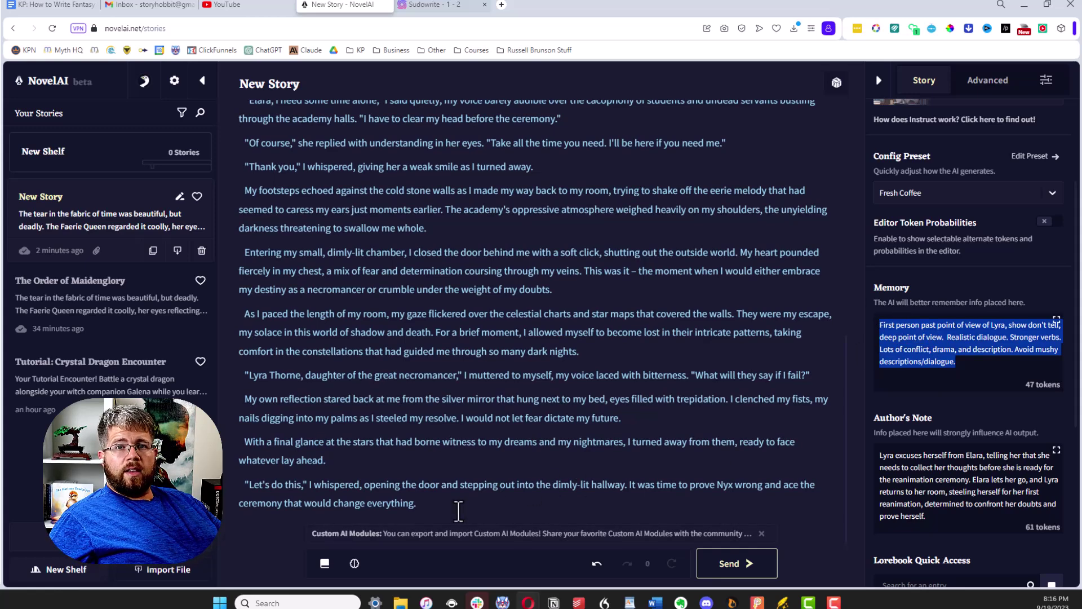
Step: Add an instruction block at the story's end containing the Author's Note's first sentence, from "Lyra excuses herself from Elara" to "reanimation ceremony."
{"action": "left_click", "coordinate": [458, 511]}
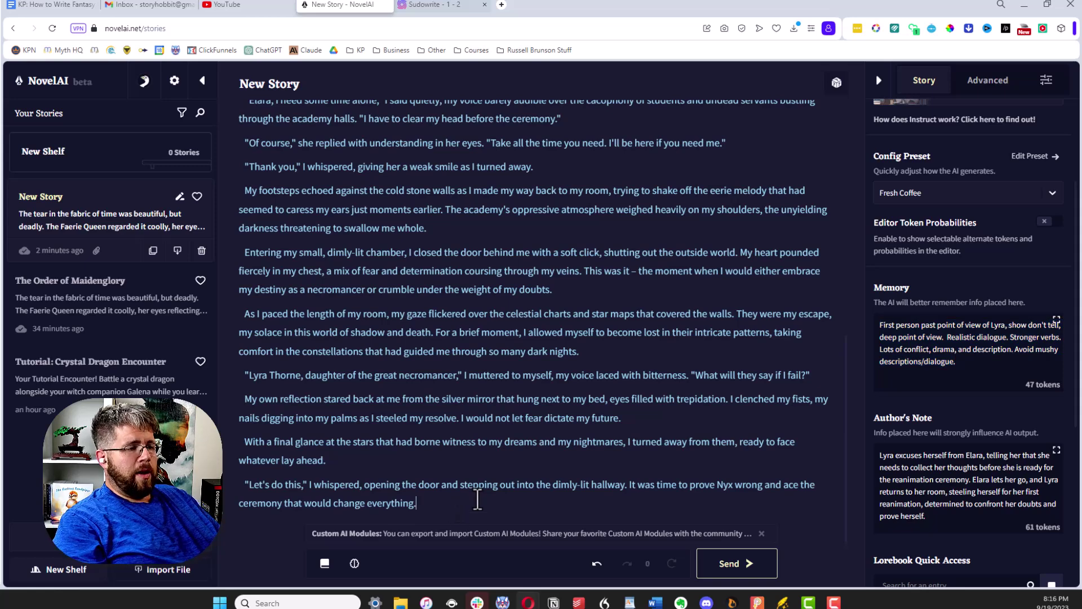
{"action": "key", "text": "Return"}
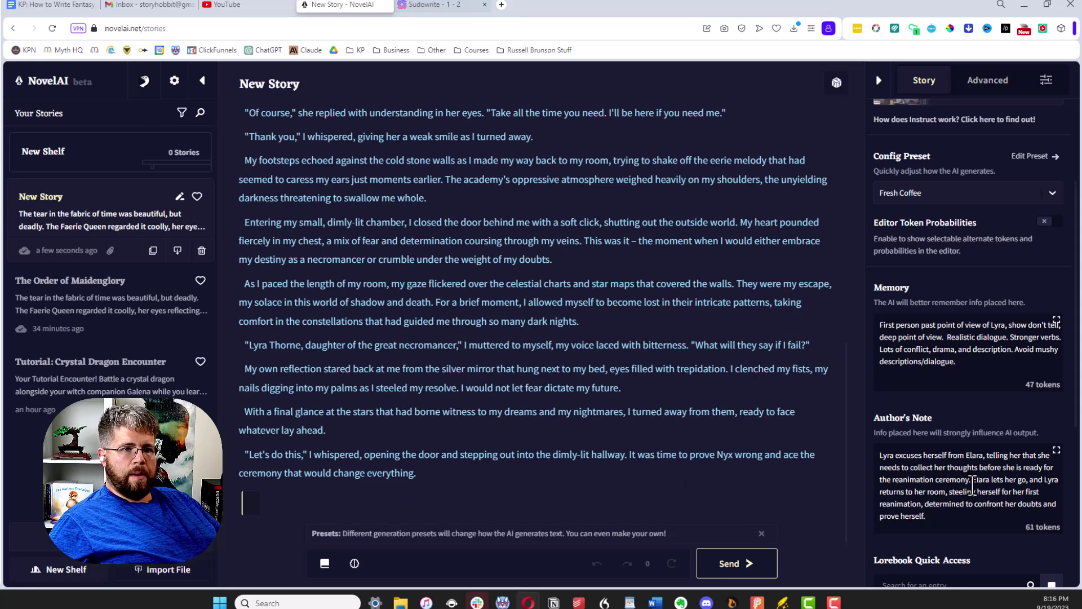
{"action": "left_click_drag", "start_coordinate": [972, 484], "coordinate": [874, 456]}
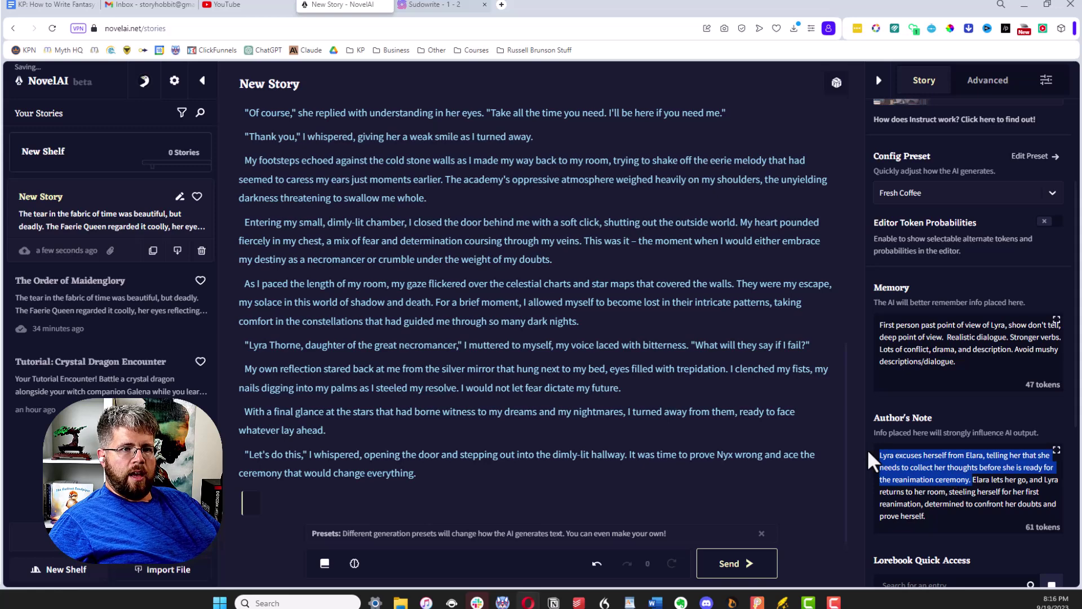
{"action": "type", "text": "Lyra excuses herself from Elara, telling her that she needs to collect her thoughts before she is ready for the reanimation ceremony."}
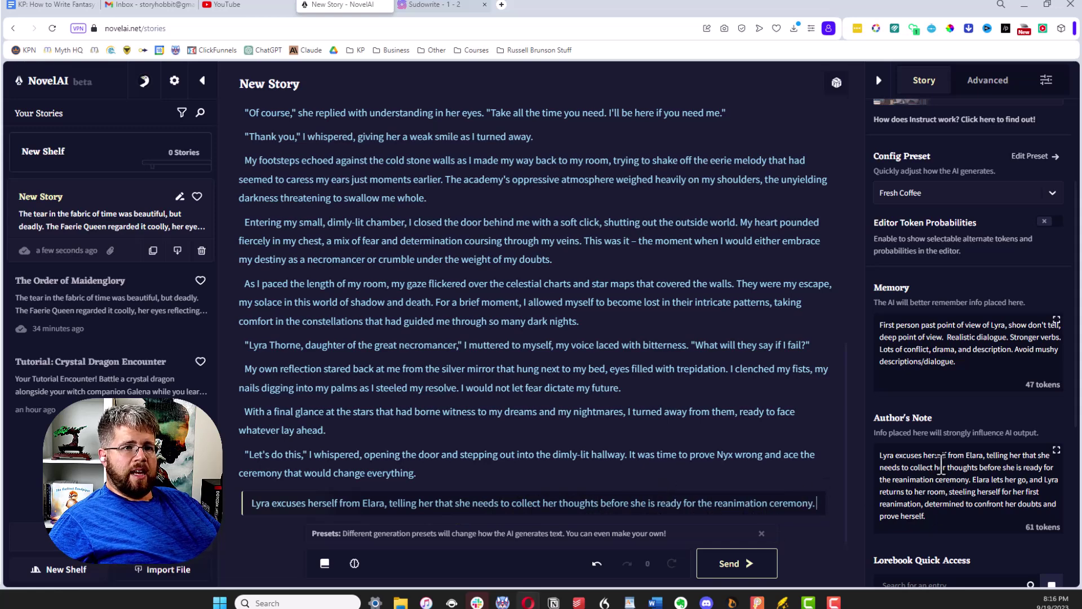
Step: Configure the story with the Kayra AI model, the Instruct (Experimental) module and the Fresh Coffee config preset
{"action": "scroll", "coordinate": [945, 454], "scroll_direction": "up", "scroll_amount": 3}
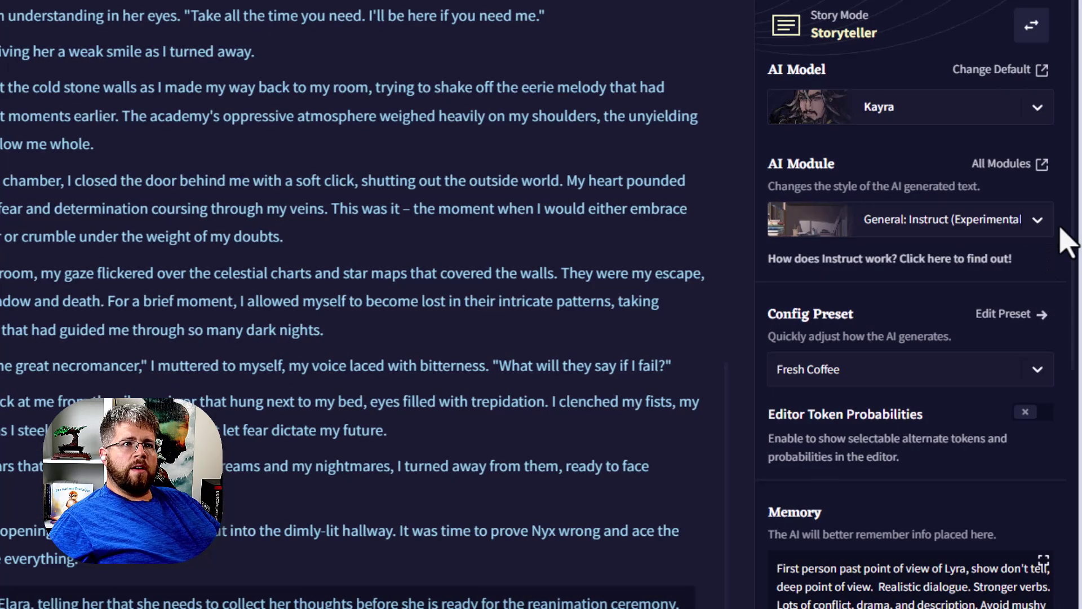
{"action": "left_click", "coordinate": [900, 124]}
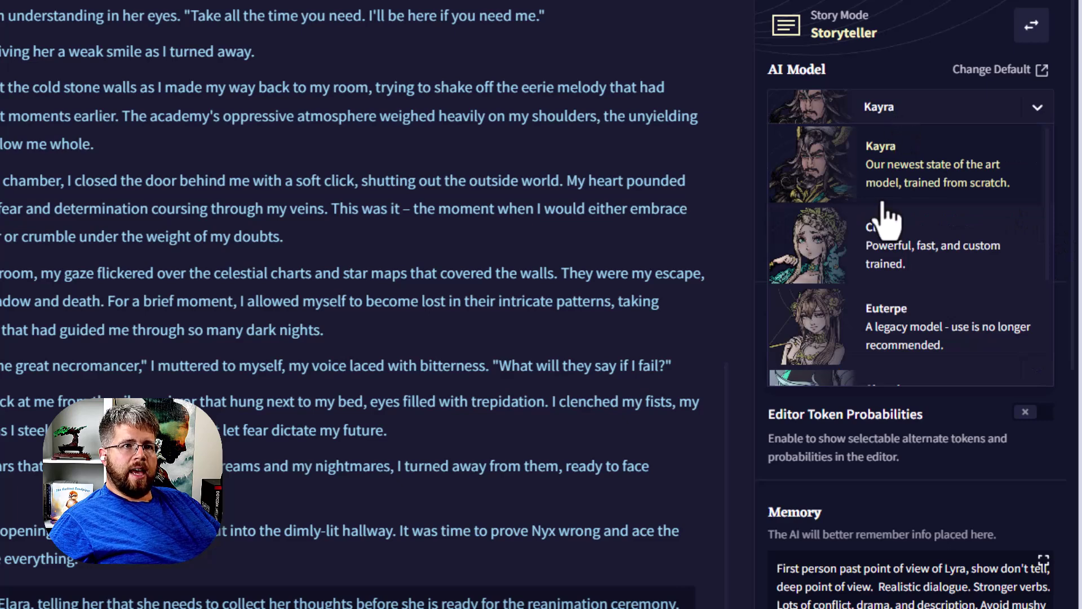
{"action": "left_click", "coordinate": [899, 116]}
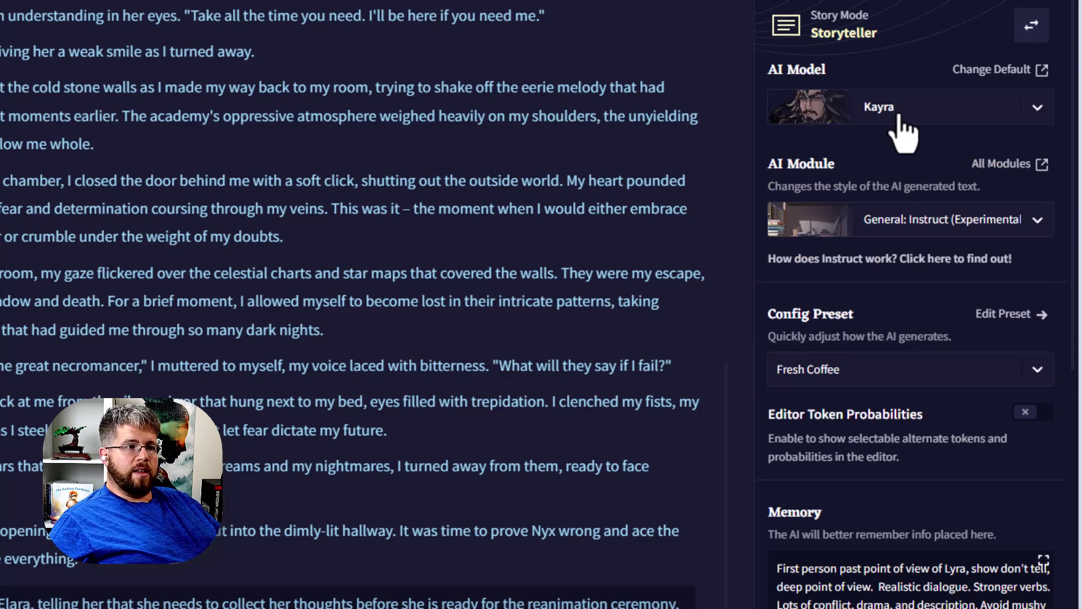
{"action": "left_click", "coordinate": [967, 225]}
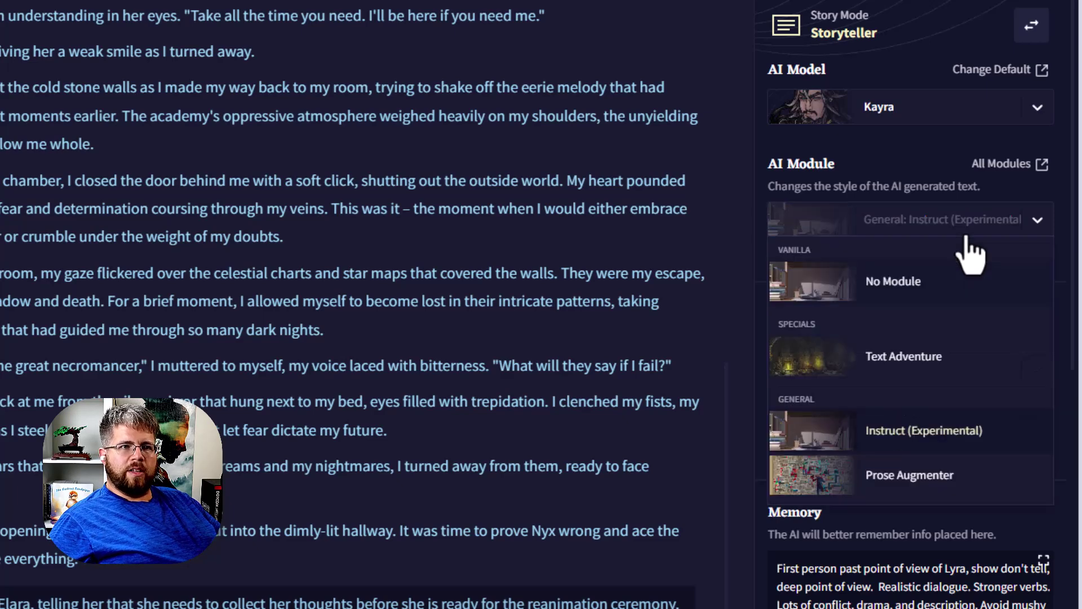
{"action": "left_click", "coordinate": [1009, 234]}
{"action": "left_click", "coordinate": [951, 231]}
{"action": "left_click", "coordinate": [945, 449]}
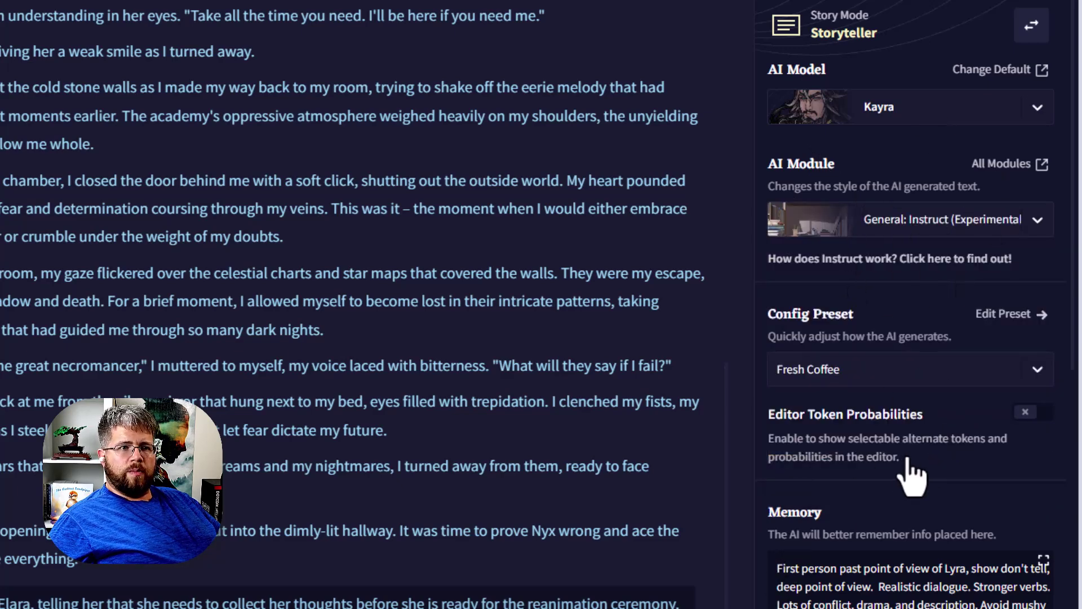
{"action": "left_click", "coordinate": [882, 370]}
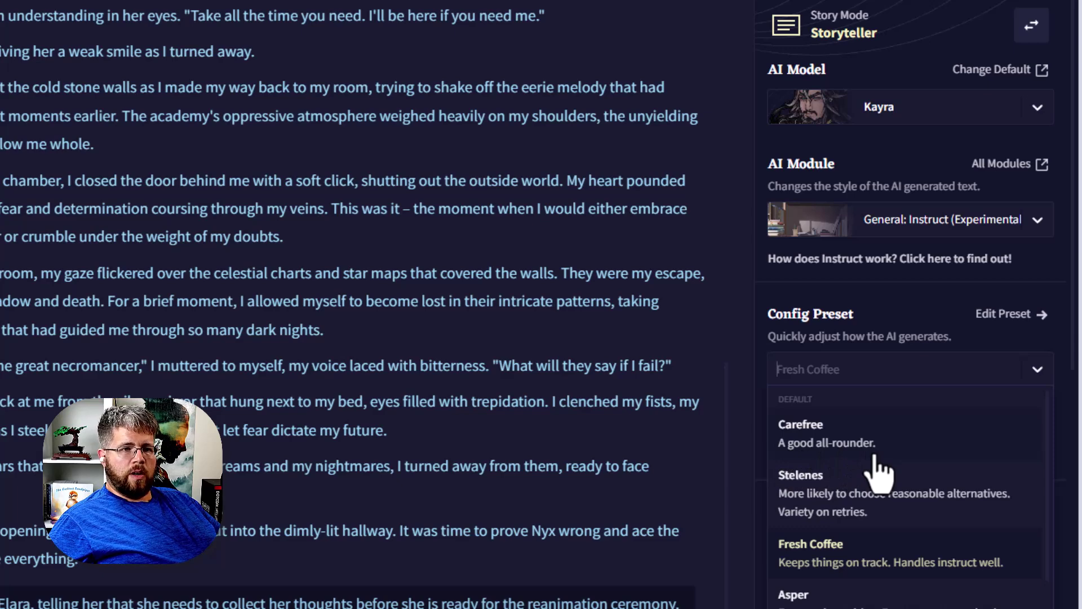
{"action": "left_click", "coordinate": [879, 568]}
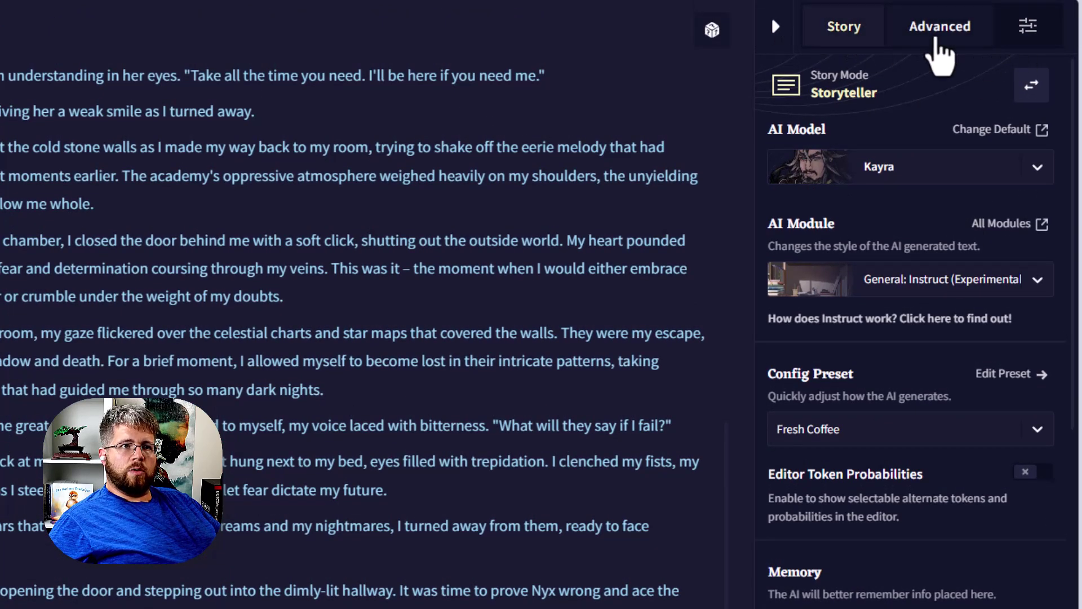
Step: Set the output length to about 400 characters and generate the story continuation from the instruction line
{"action": "left_click", "coordinate": [1029, 31]}
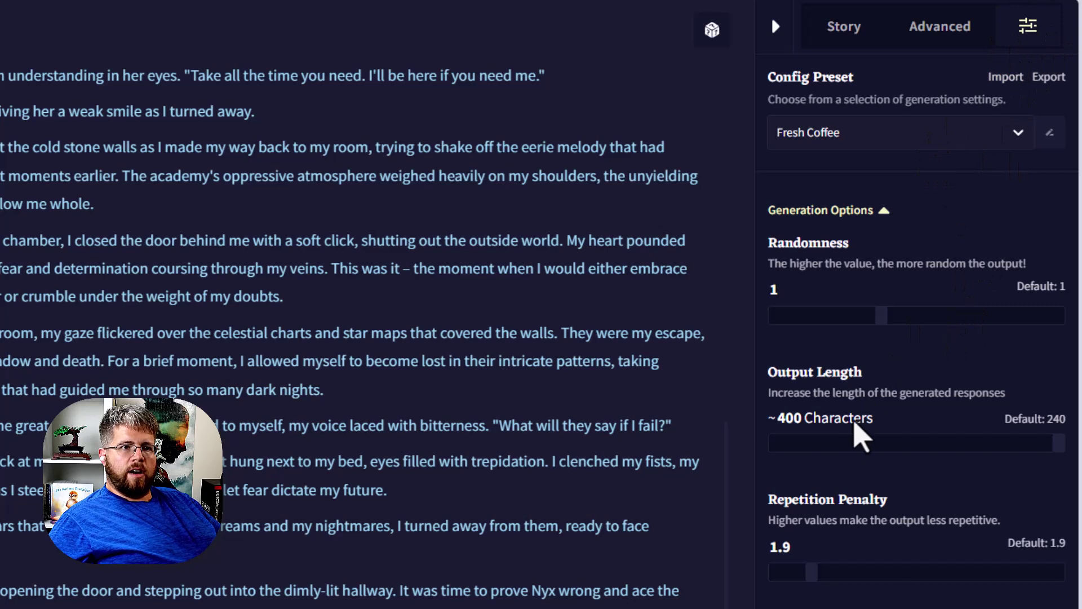
{"action": "left_click", "coordinate": [963, 443]}
{"action": "left_click_drag", "start_coordinate": [961, 443], "coordinate": [1074, 446]}
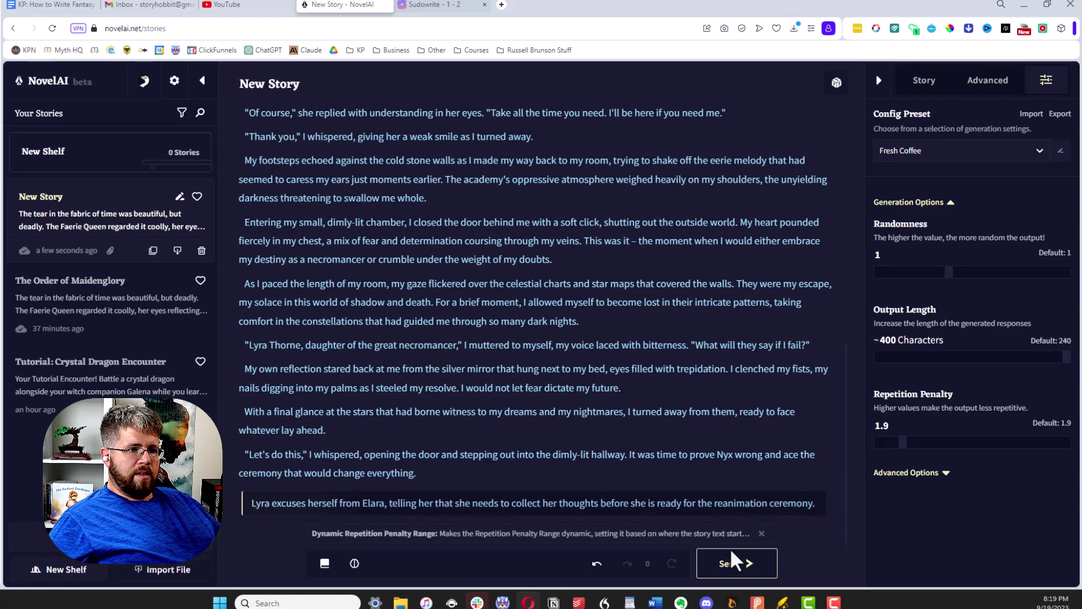
{"action": "left_click", "coordinate": [711, 569]}
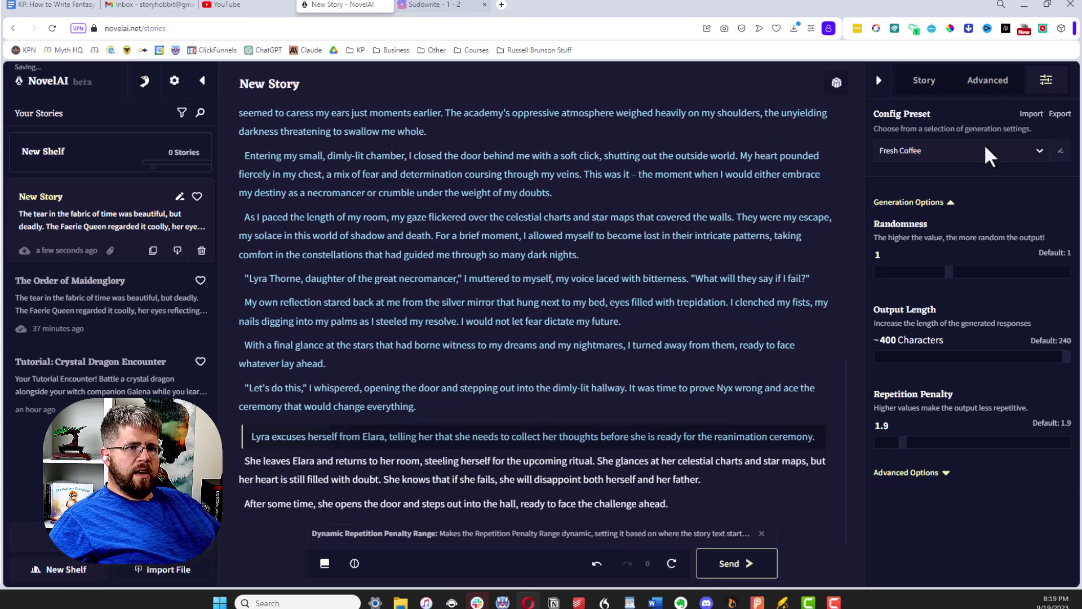
Step: Insert "Style:" at the start of the Memory text, before "First person past point of view of Lyra"
{"action": "left_click", "coordinate": [924, 82]}
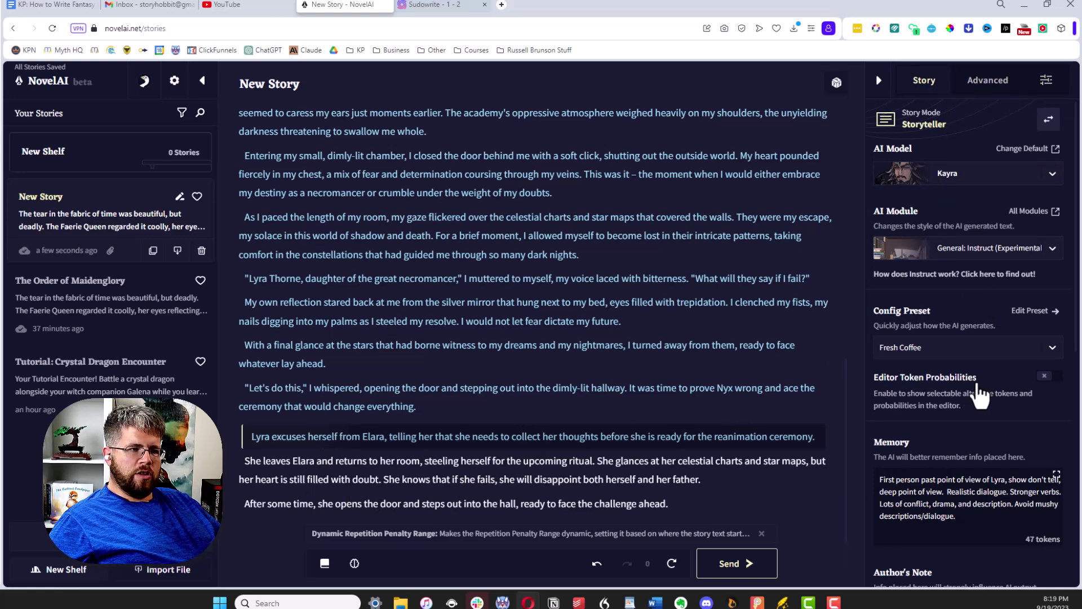
{"action": "scroll", "coordinate": [936, 507], "scroll_direction": "down", "scroll_amount": 4}
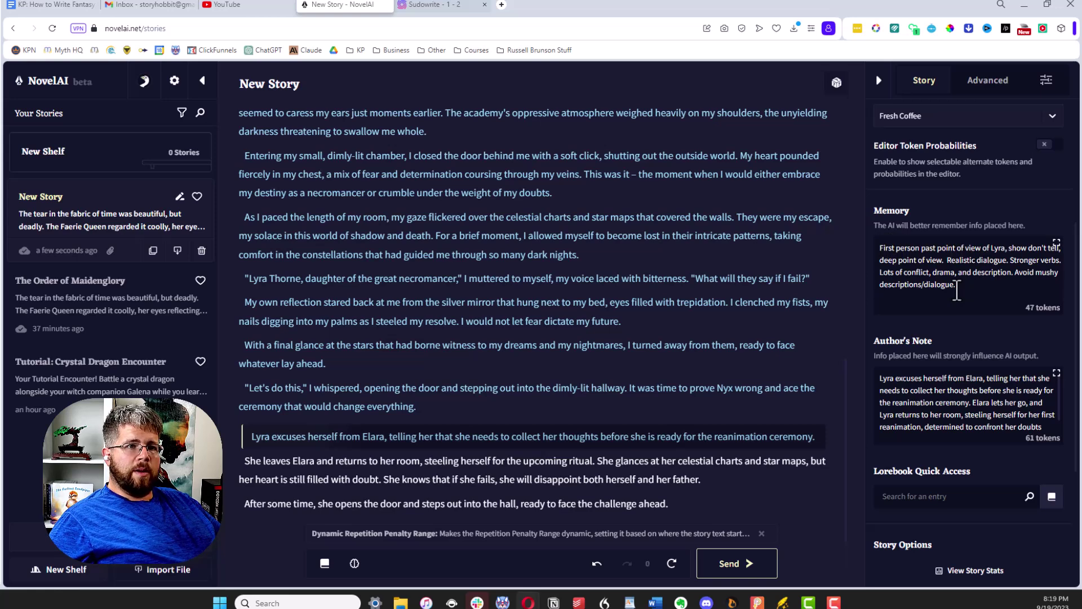
{"action": "left_click", "coordinate": [880, 248]}
{"action": "type", "text": "Style:"}
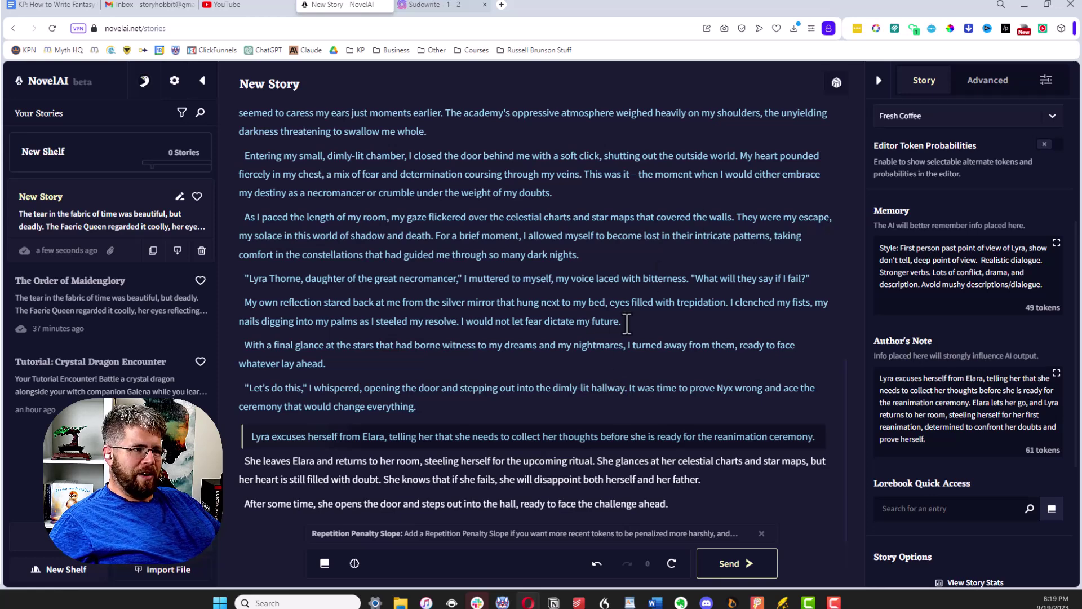
Step: Regenerate the continuation below the instruction line and compare its opening dialogue with that instruction
{"action": "left_click_drag", "start_coordinate": [262, 460], "coordinate": [704, 505]}
{"action": "left_click", "coordinate": [672, 507]}
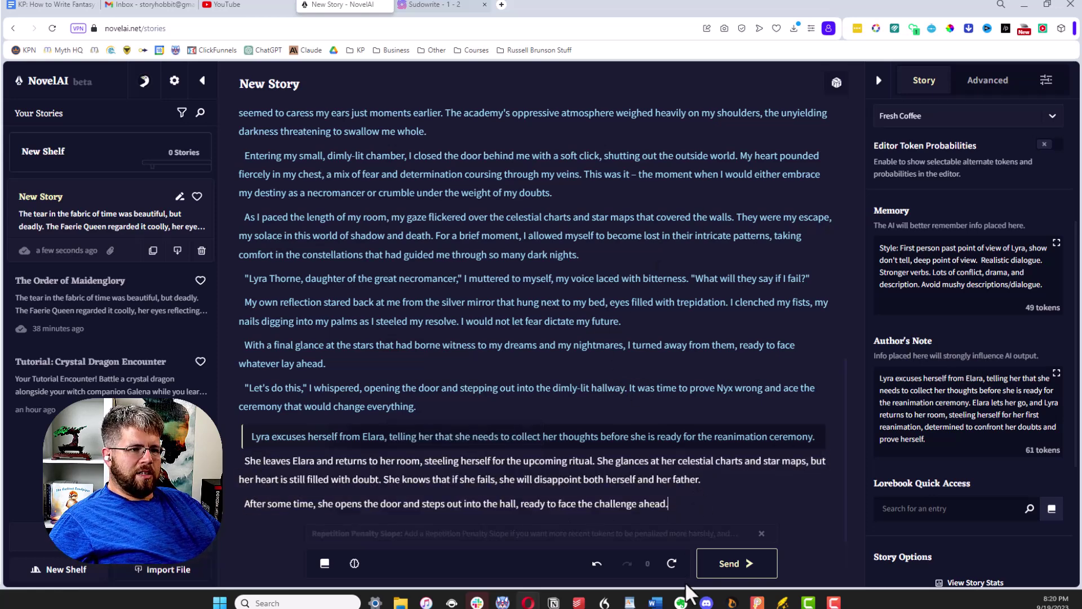
{"action": "left_click", "coordinate": [671, 565]}
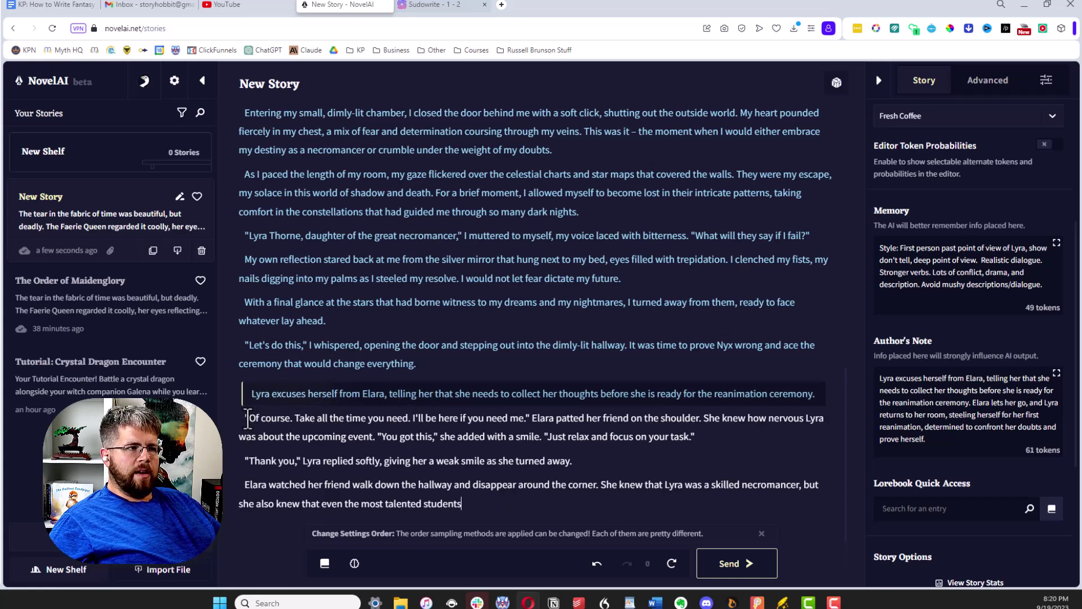
{"action": "left_click_drag", "start_coordinate": [245, 418], "coordinate": [531, 418]}
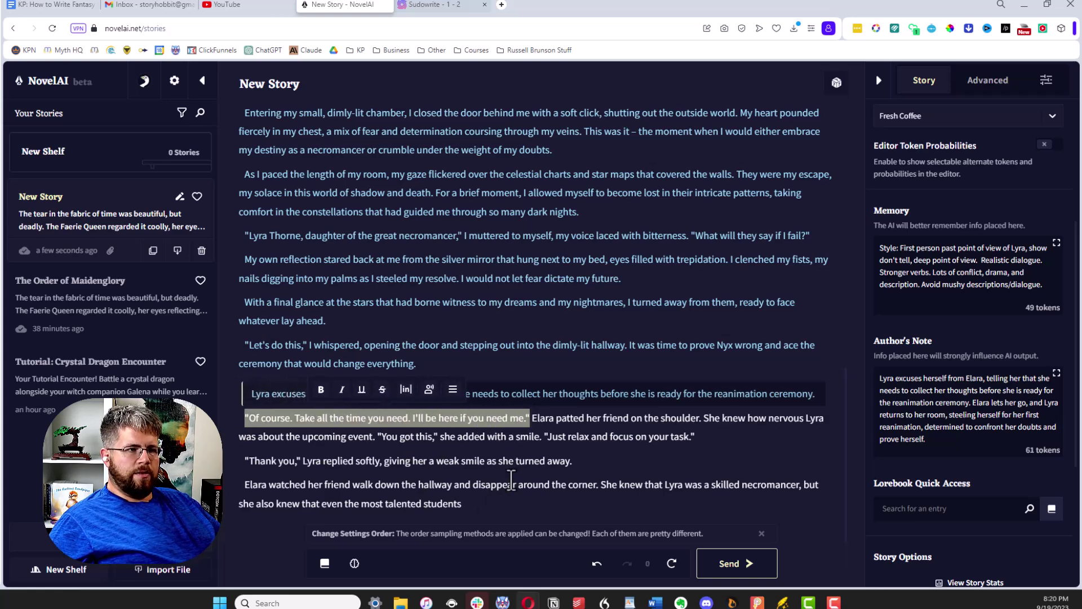
{"action": "left_click", "coordinate": [510, 480]}
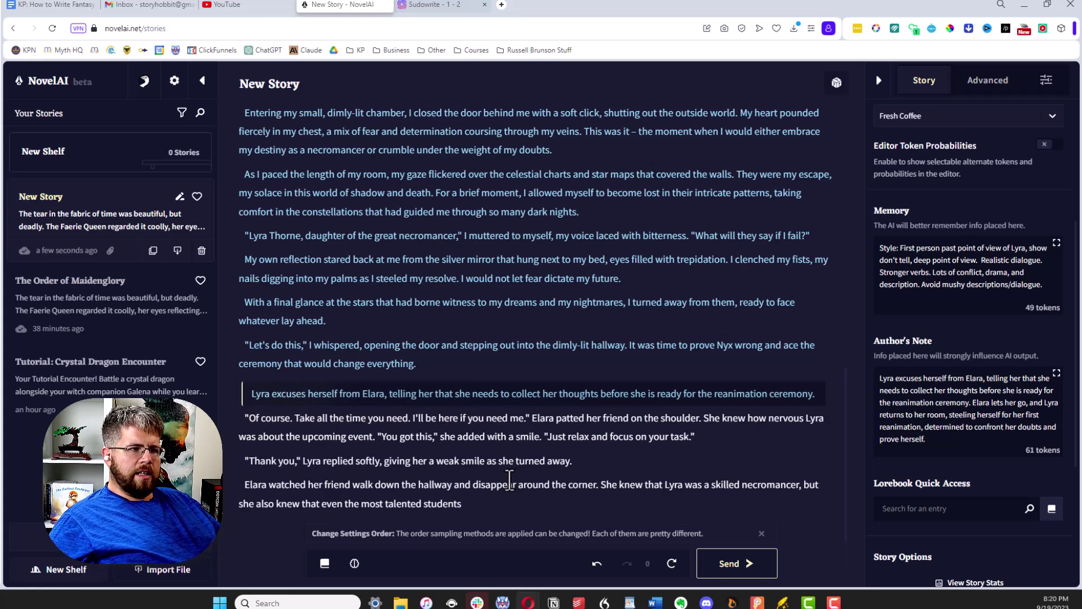
{"action": "left_click_drag", "start_coordinate": [250, 394], "coordinate": [828, 387]}
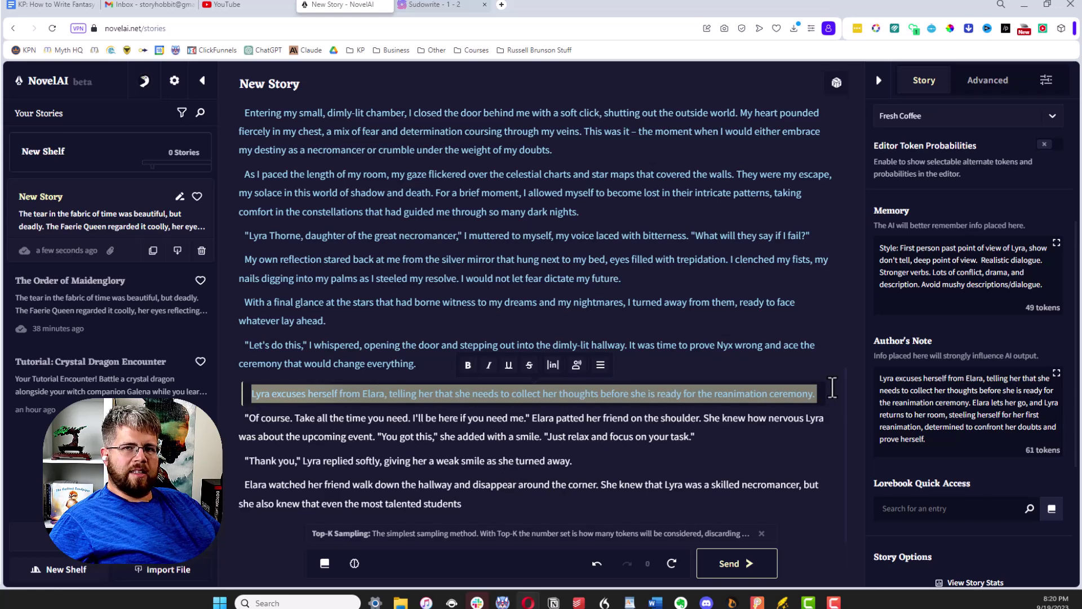
{"action": "left_click", "coordinate": [410, 442]}
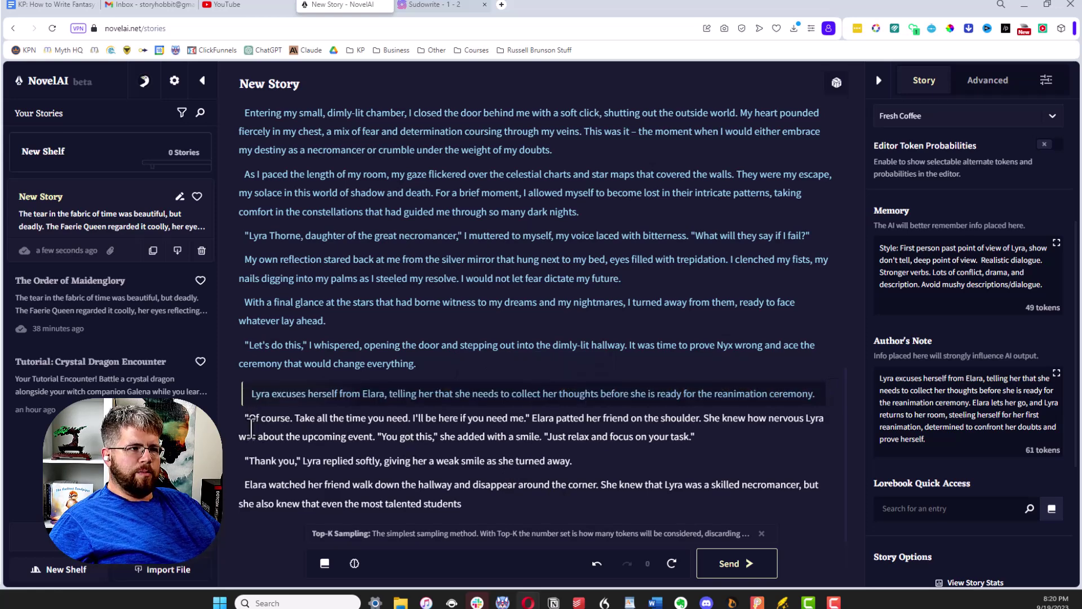
Step: Review the third-person continuation below the instruction line and regenerate it three times to get a first-person version
{"action": "left_click_drag", "start_coordinate": [244, 418], "coordinate": [532, 517]}
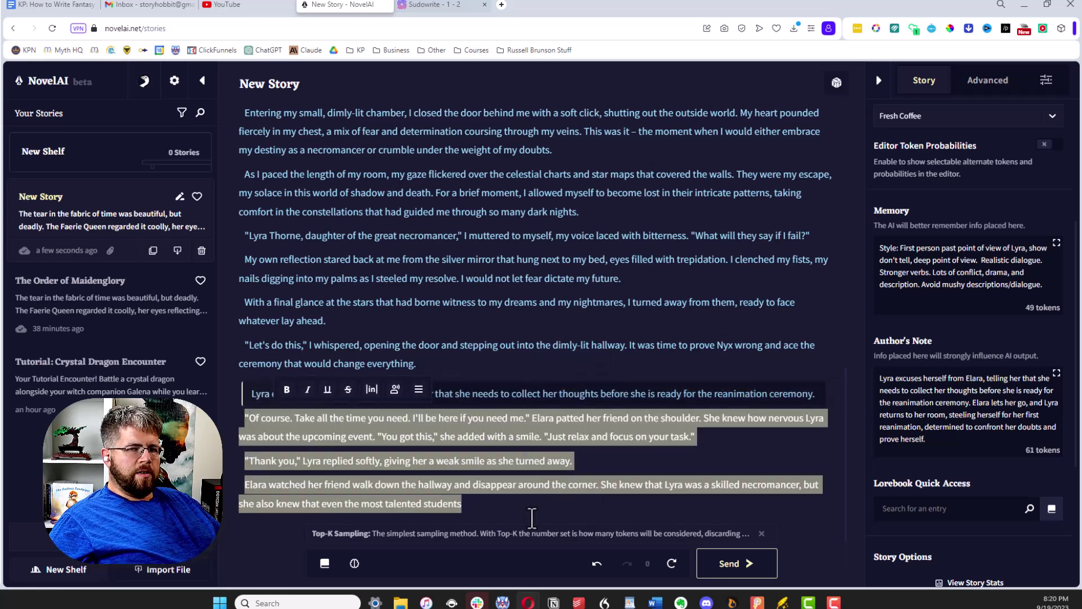
{"action": "left_click", "coordinate": [499, 490]}
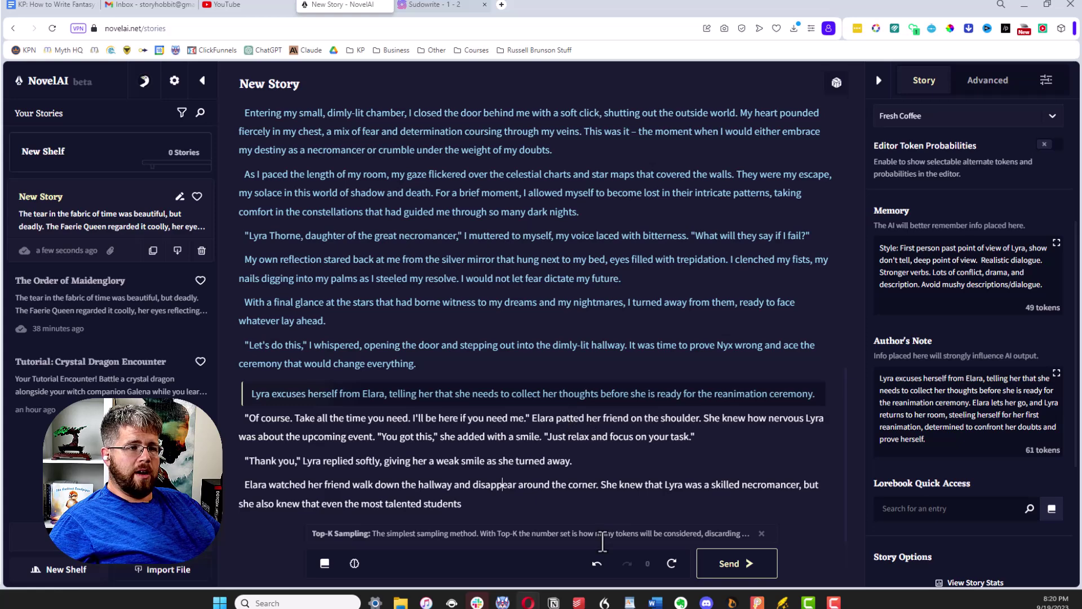
{"action": "left_click", "coordinate": [671, 563]}
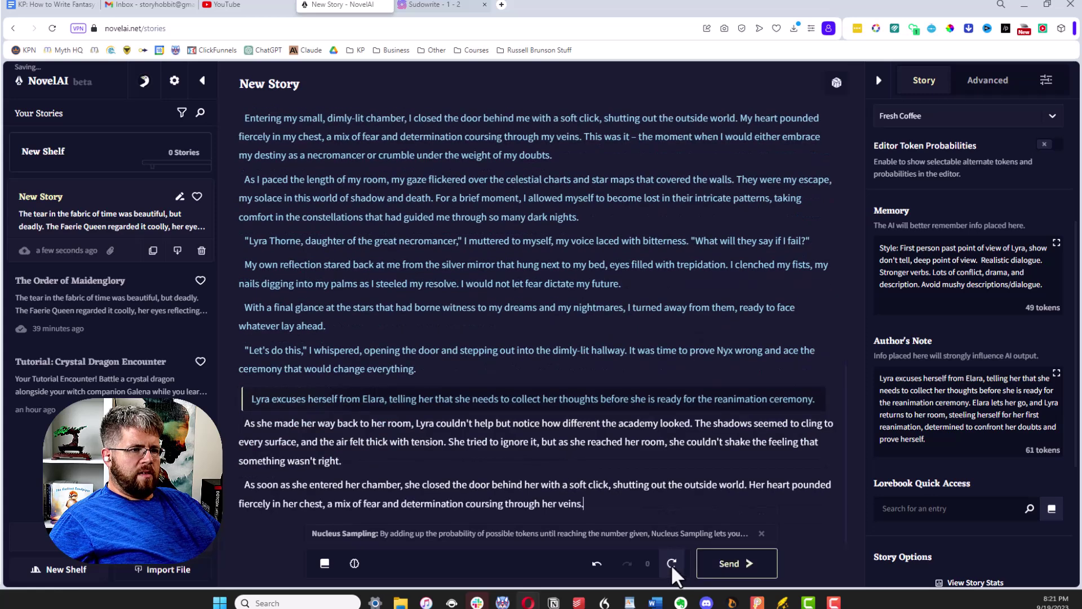
{"action": "left_click", "coordinate": [672, 563]}
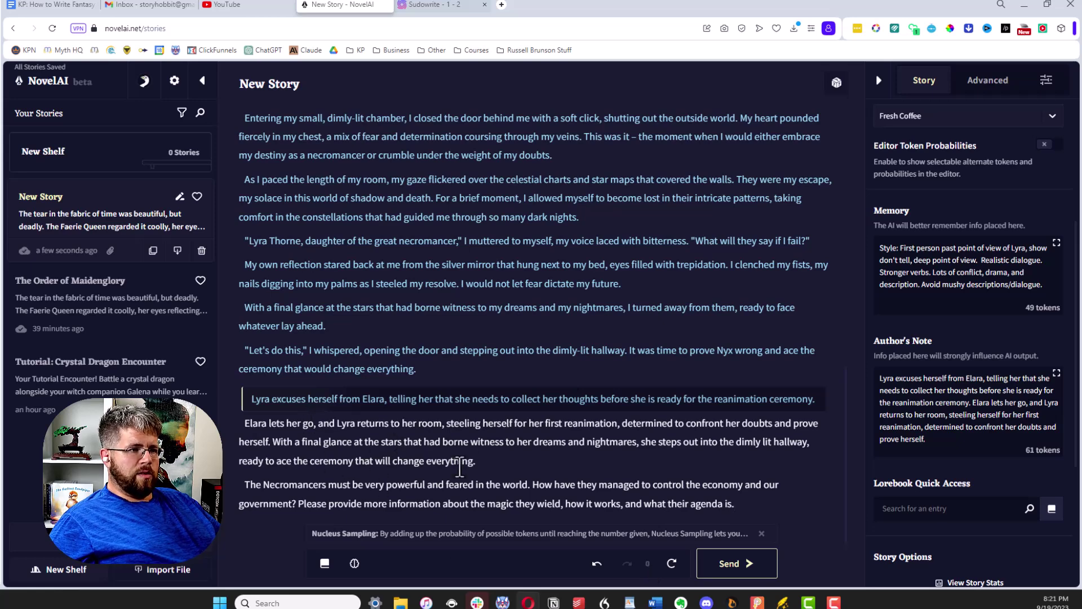
{"action": "left_click", "coordinate": [671, 563]}
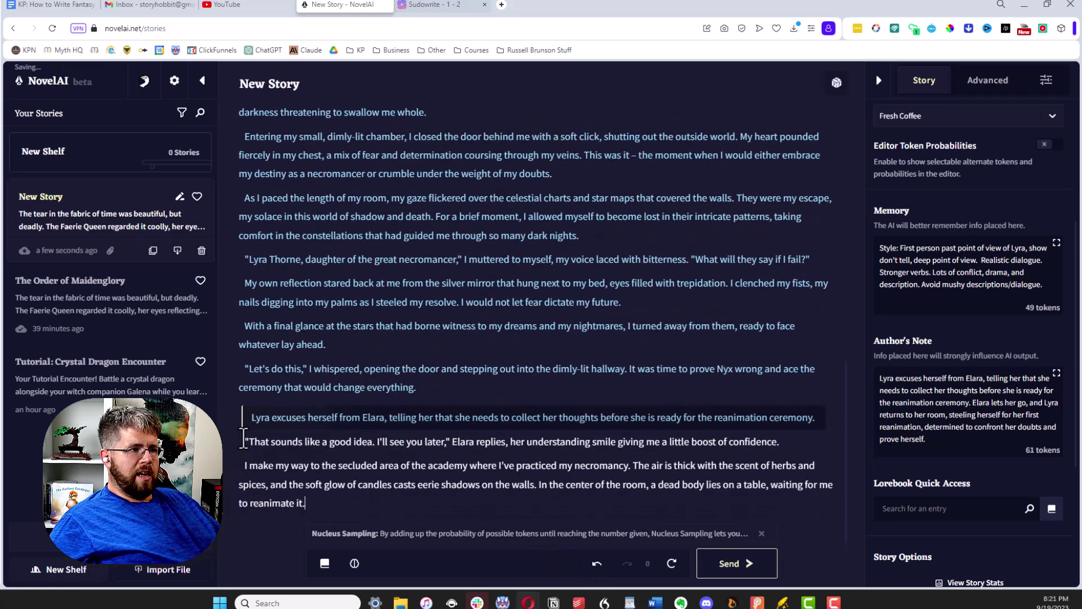
Step: Insert the paragraph "I'm going to go collect my thoughts," I said. directly before Elara's "That sounds like a good idea" reply
{"action": "mouse_move", "coordinate": [553, 602]}
{"action": "type", "text": "\"I'm "}
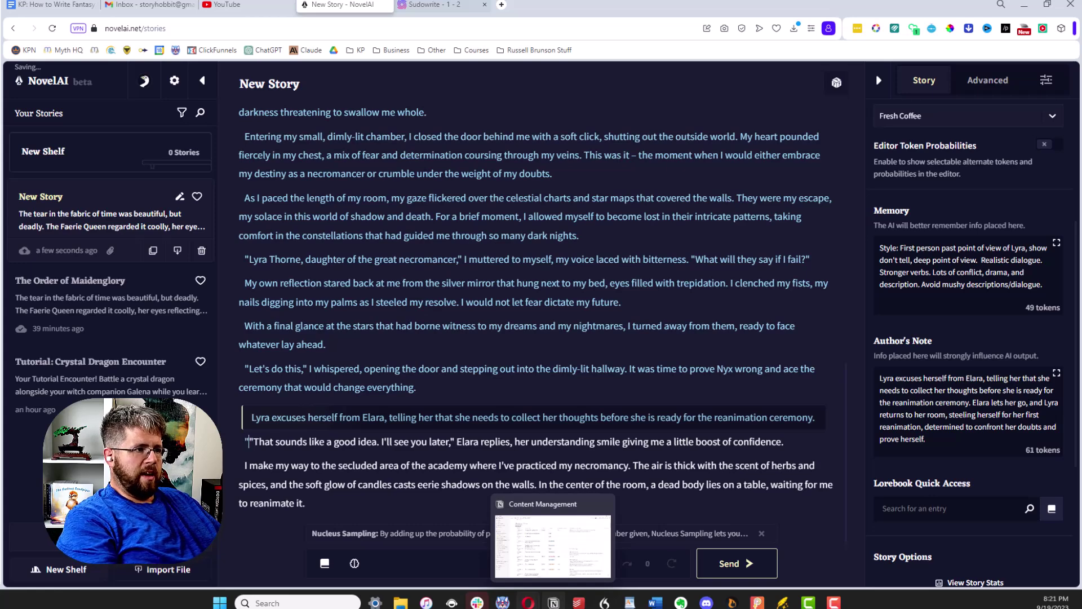
{"action": "type", "text": "going to "}
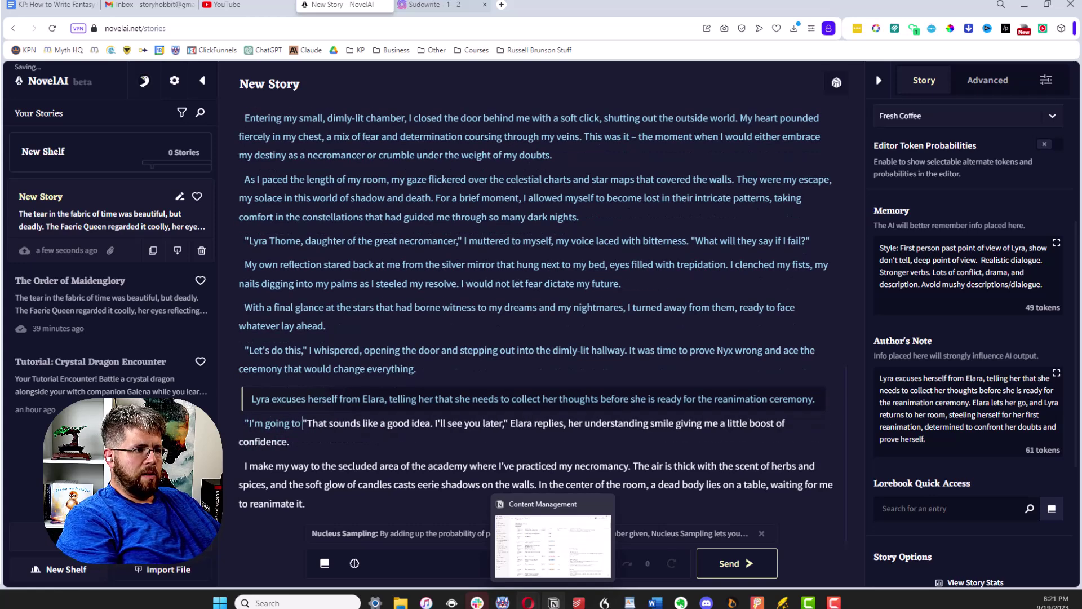
{"action": "type", "text": "go collect my"}
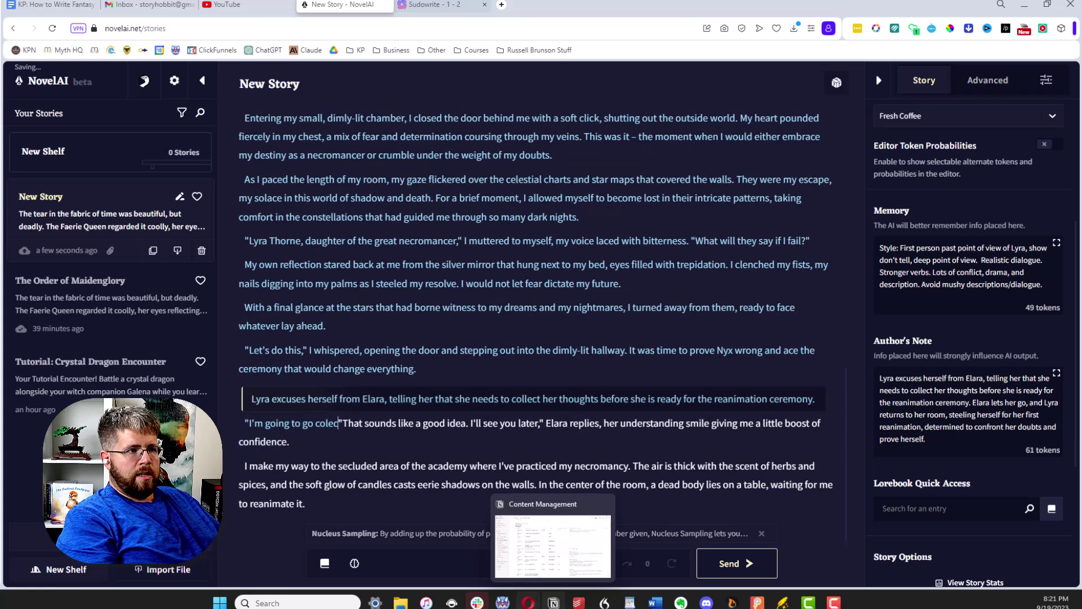
{"action": "type", "text": " thoughts,\" I said."}
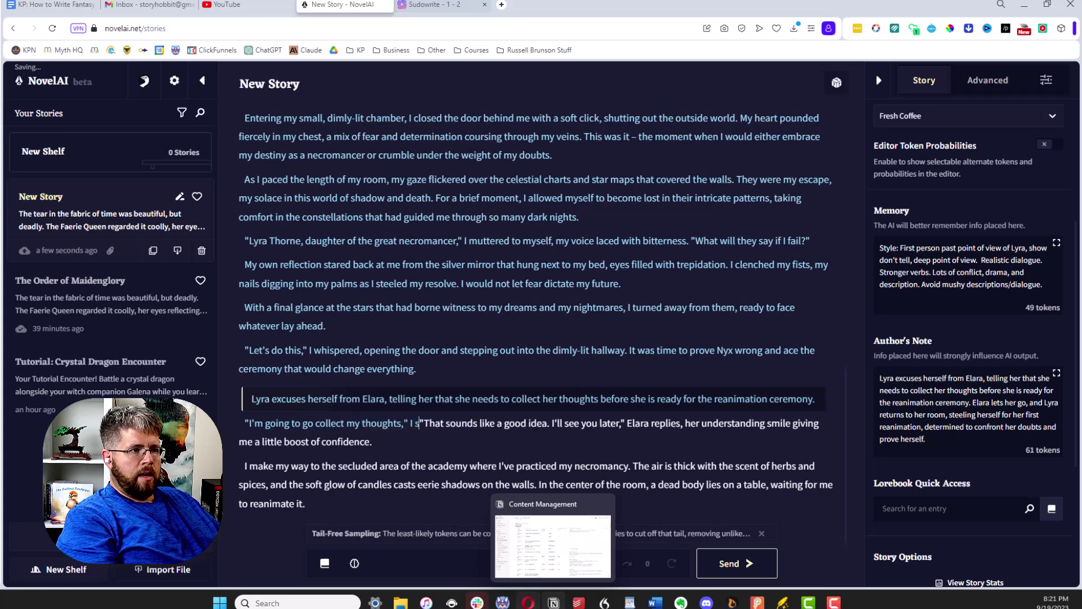
{"action": "key", "text": "Return"}
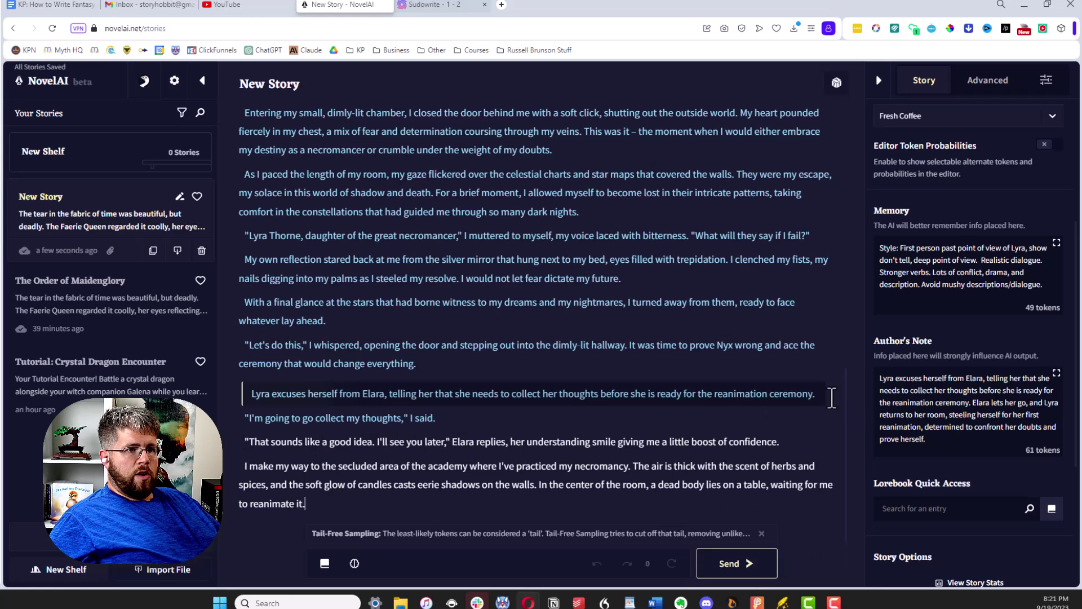
Step: Delete the instruction line about Lyra excusing herself from Elara, including its empty instruction block
{"action": "left_click_drag", "start_coordinate": [822, 393], "coordinate": [252, 394]}
{"action": "key", "text": "BackSpace"}
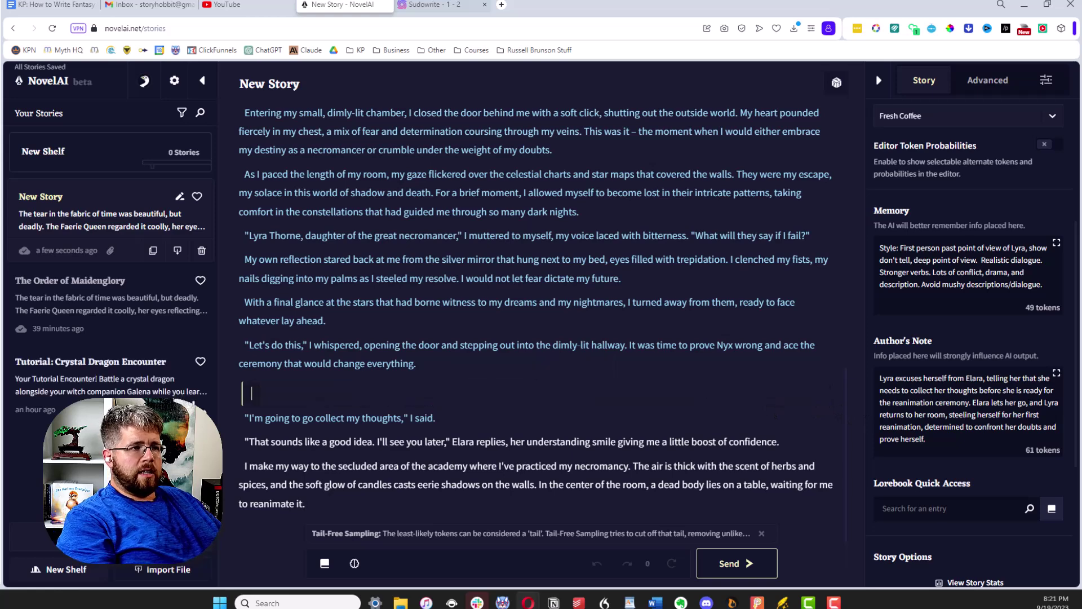
{"action": "key", "text": "BackSpace"}
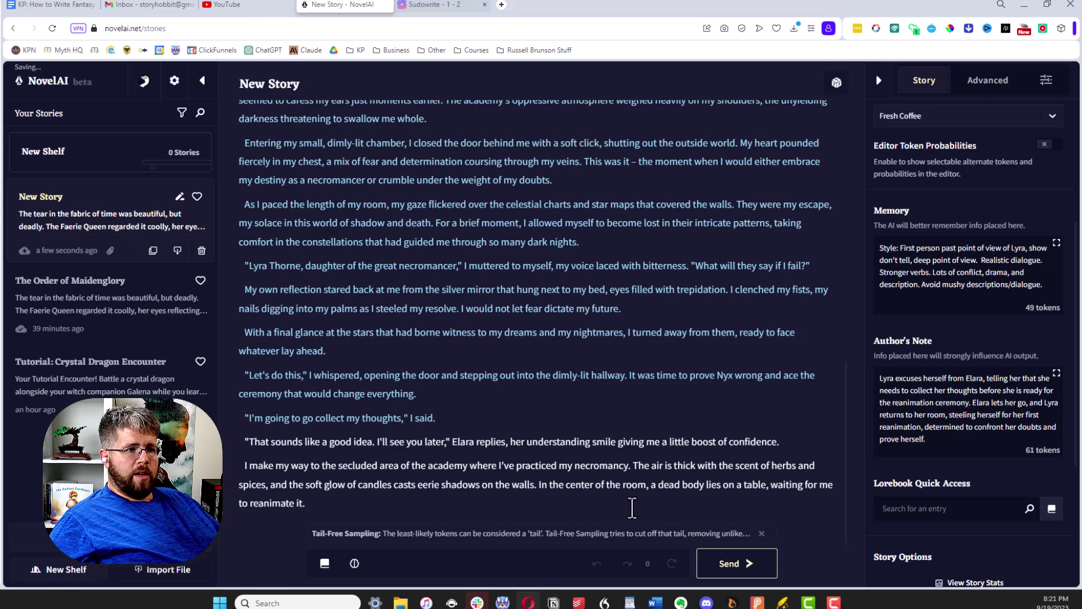
Step: Generate a further continuation, compare it with the Author's Note, and delete the new paragraphs about the young man's body and the chant
{"action": "left_click", "coordinate": [724, 565]}
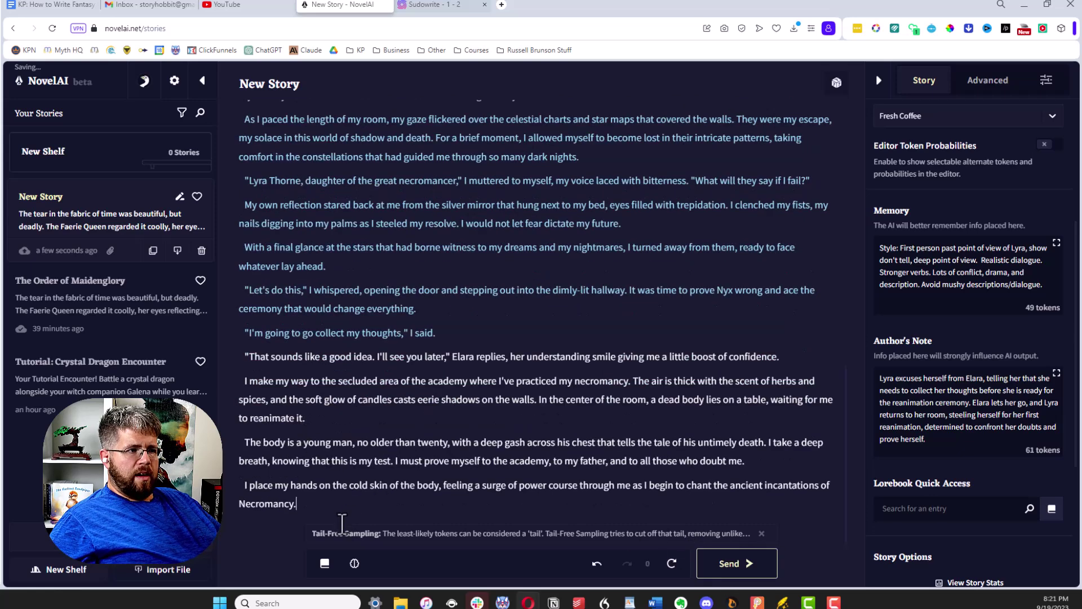
{"action": "left_click", "coordinate": [321, 510]}
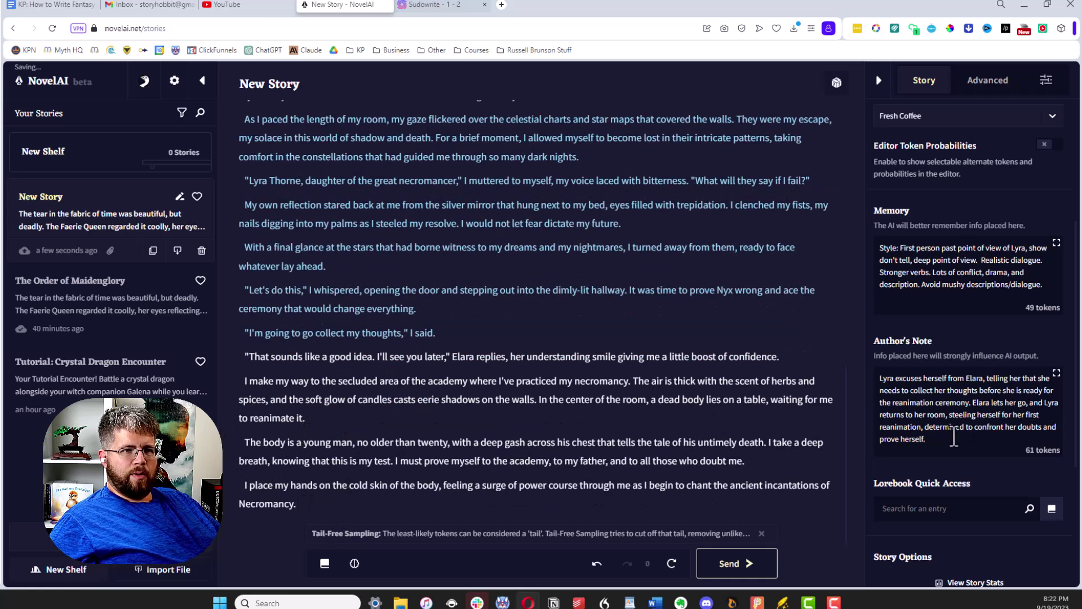
{"action": "left_click_drag", "start_coordinate": [936, 441], "coordinate": [883, 370]}
{"action": "left_click_drag", "start_coordinate": [325, 507], "coordinate": [249, 451]}
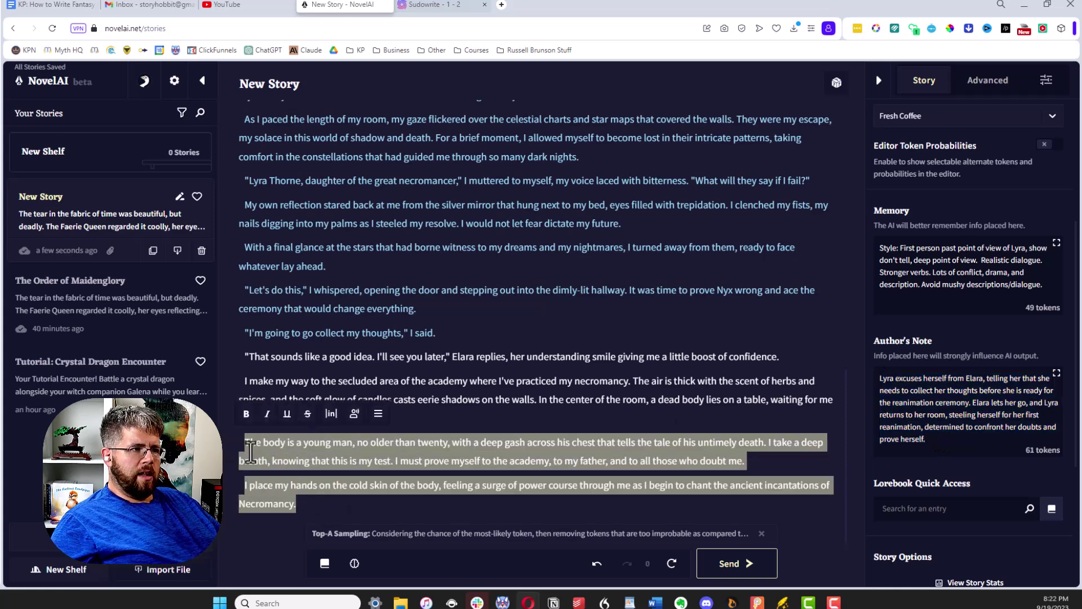
{"action": "key", "text": "BackSpace"}
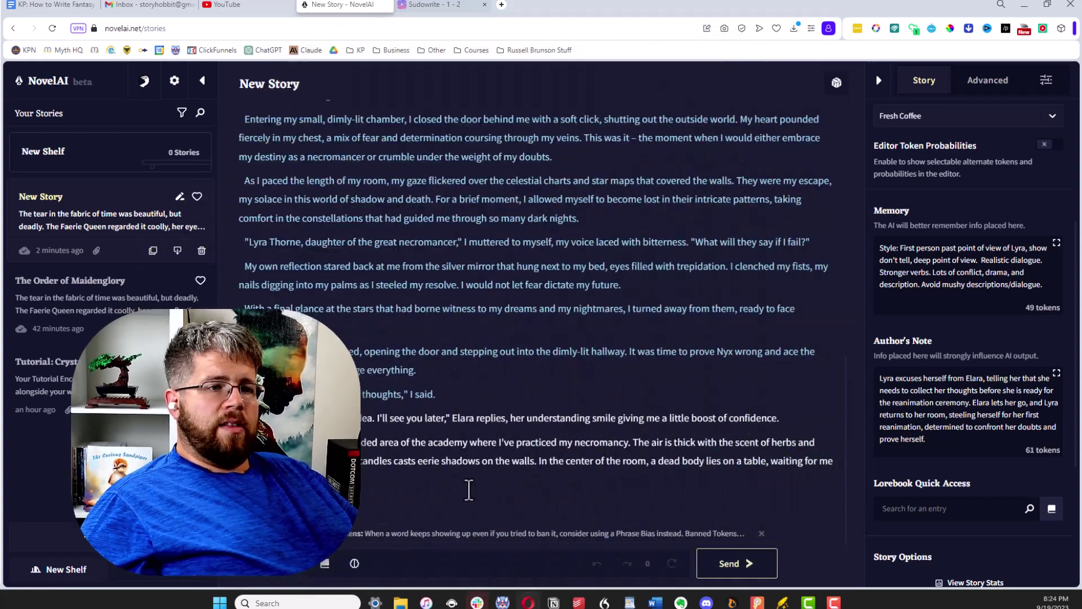
Step: Add a blank Lorebook entry, look over its entry text and activation key fields, and close the Lorebook
{"action": "left_click", "coordinate": [324, 563]}
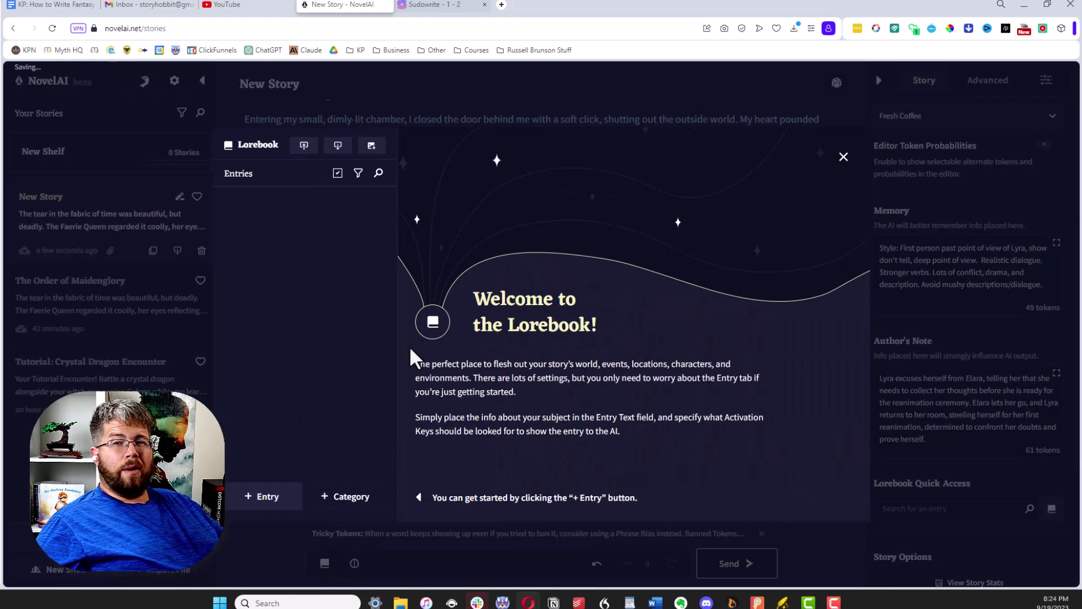
{"action": "left_click", "coordinate": [263, 497]}
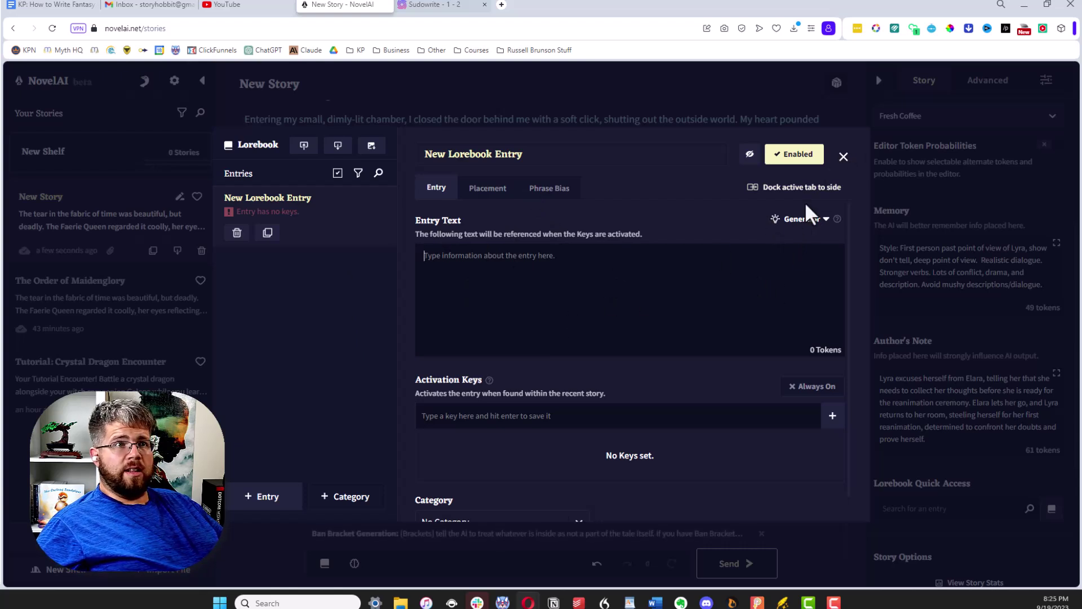
{"action": "left_click", "coordinate": [843, 157]}
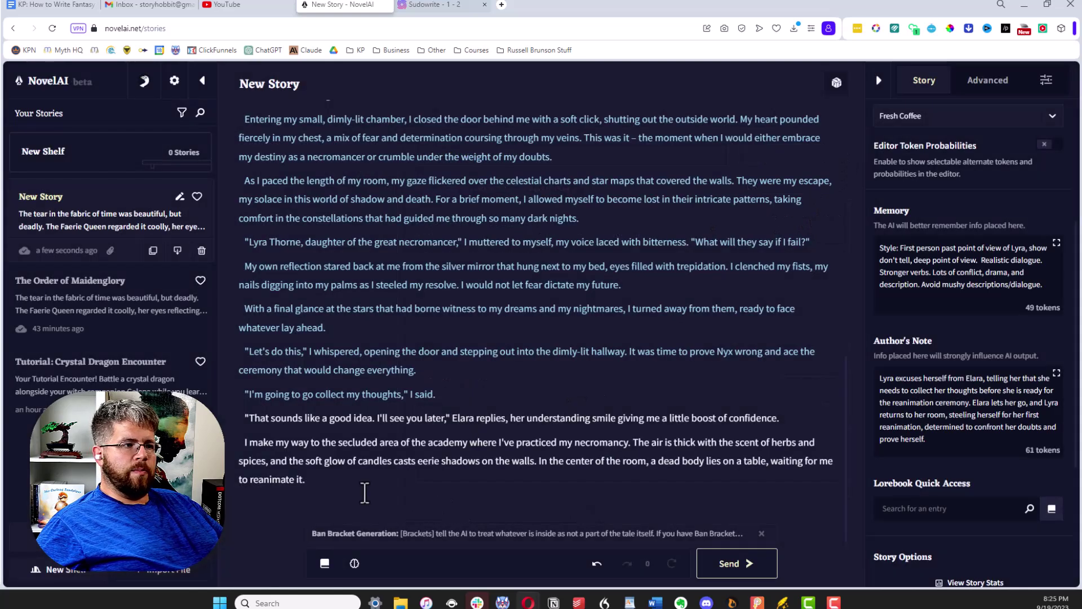